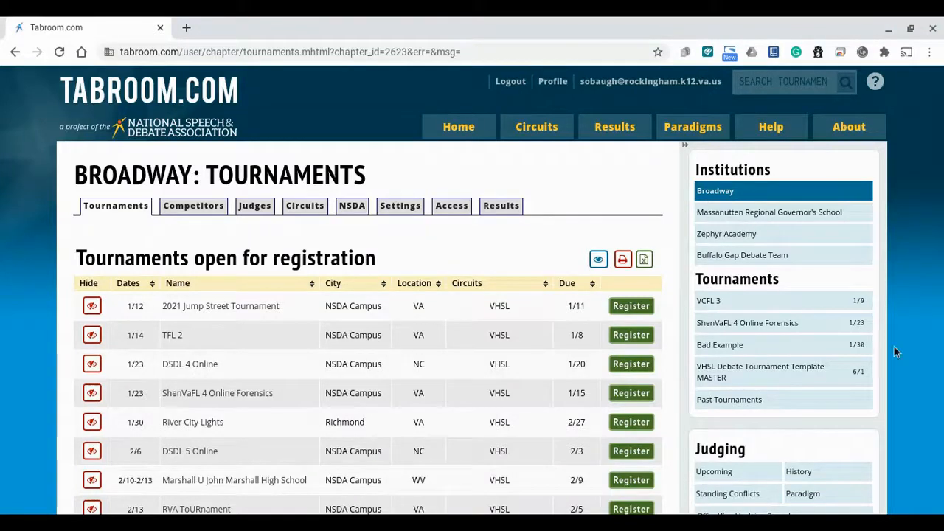
# Open the past tournament VHSL Forensics Tournament Template MASTER and go to its website setup.
pyautogui.click(791, 398)
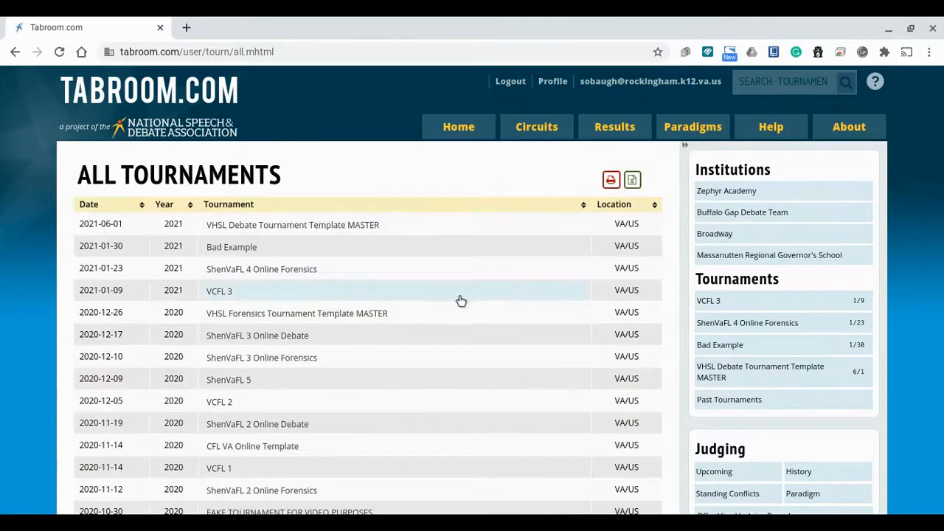
pyautogui.click(396, 315)
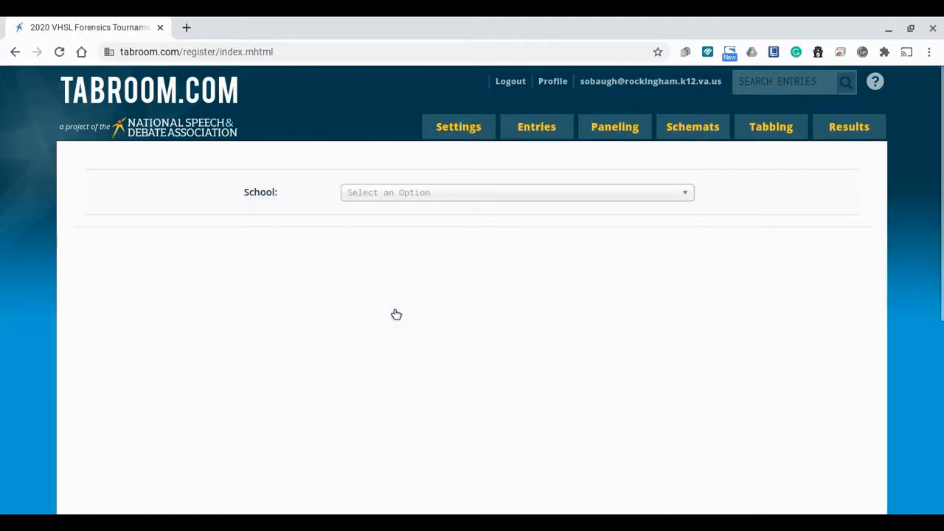
pyautogui.moveTo(457, 127)
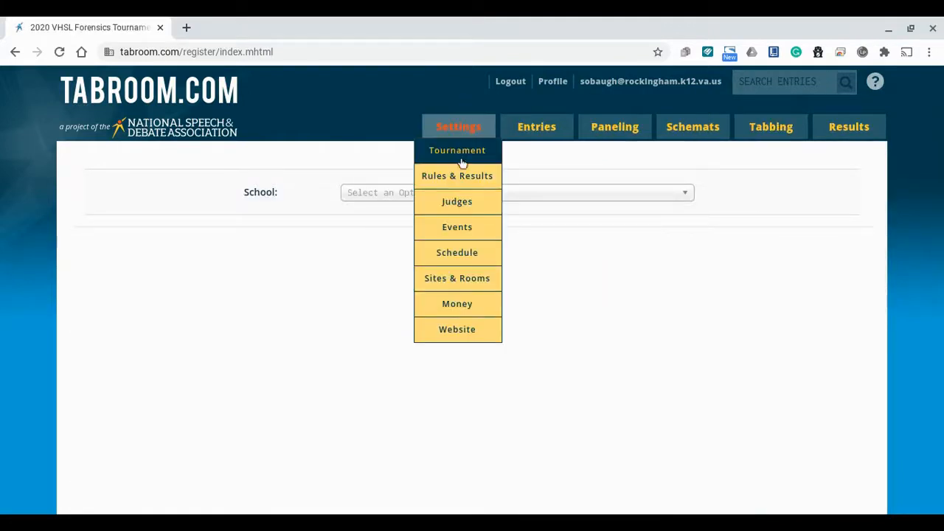
pyautogui.click(462, 334)
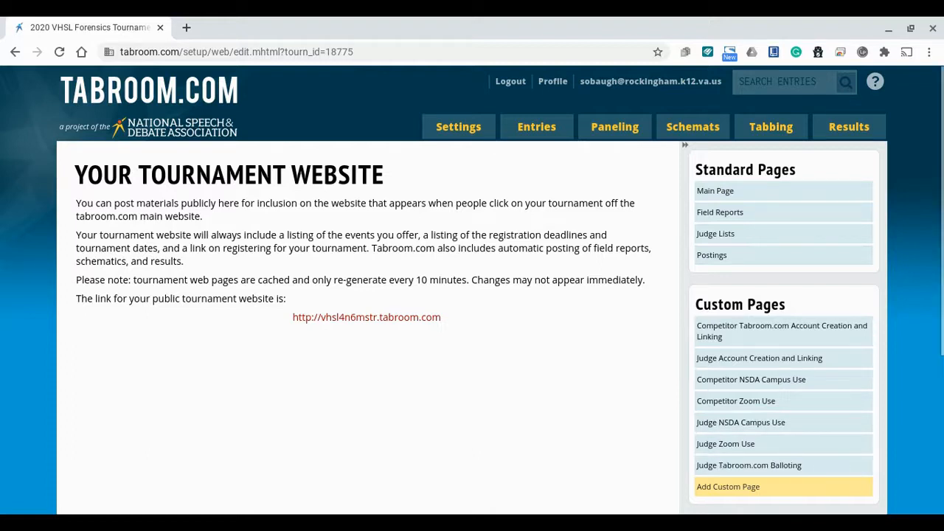
# Review the custom website pages for competitor account creation and linking, Judge NSDA Campus Use and Competitor NSDA Campus Use.
pyautogui.scroll(-1, 473, 290)
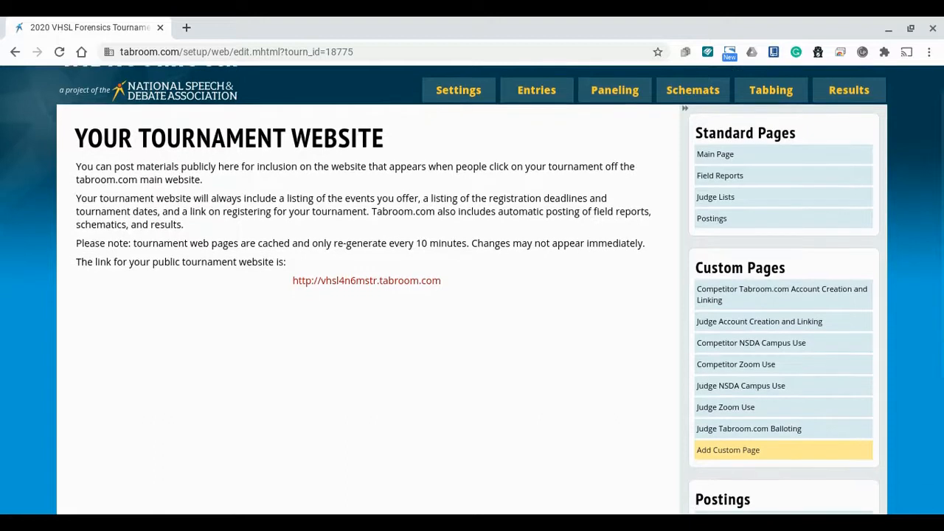
pyautogui.scroll(-1, 472, 289)
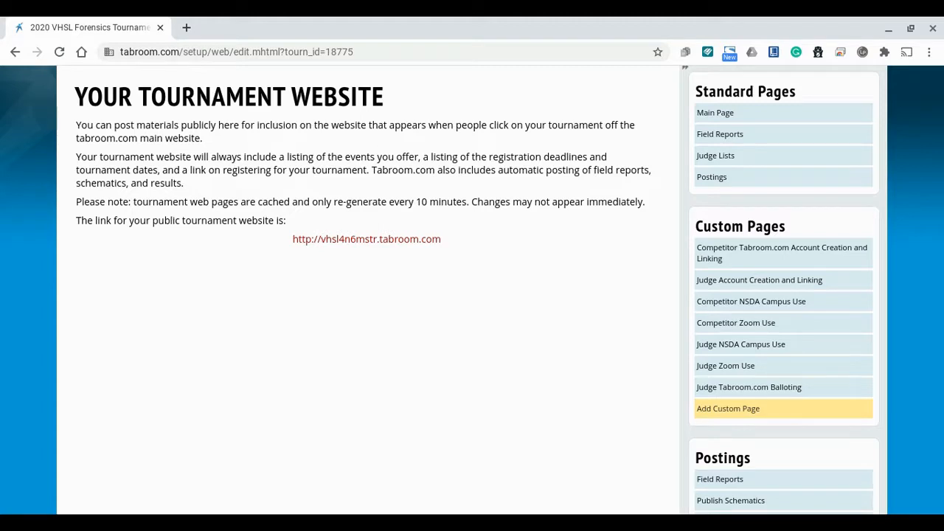
pyautogui.click(704, 264)
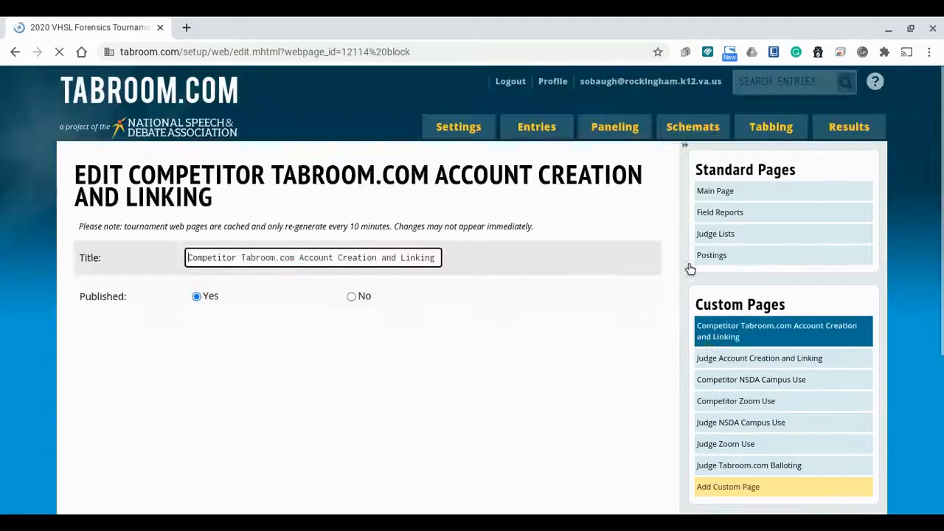
pyautogui.scroll(-5, 496, 371)
pyautogui.scroll(-5, 497, 371)
pyautogui.click(699, 422)
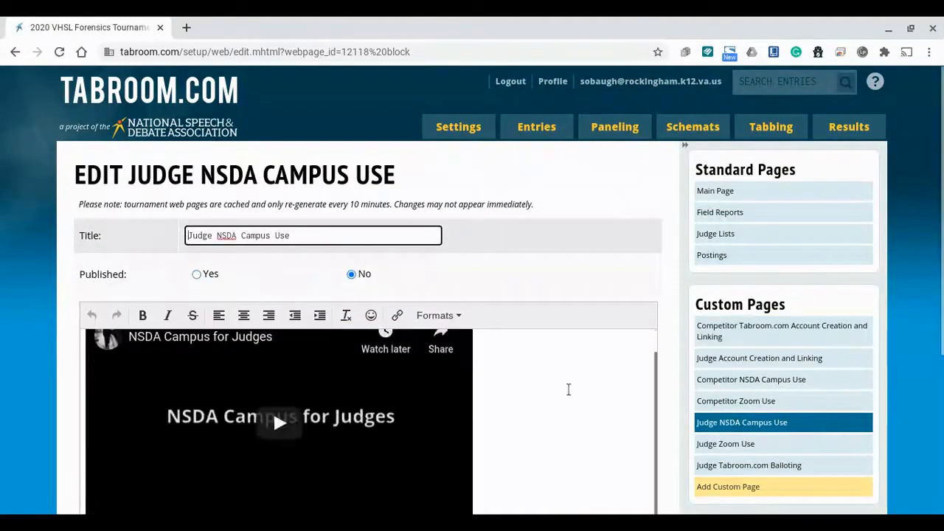
pyautogui.click(712, 381)
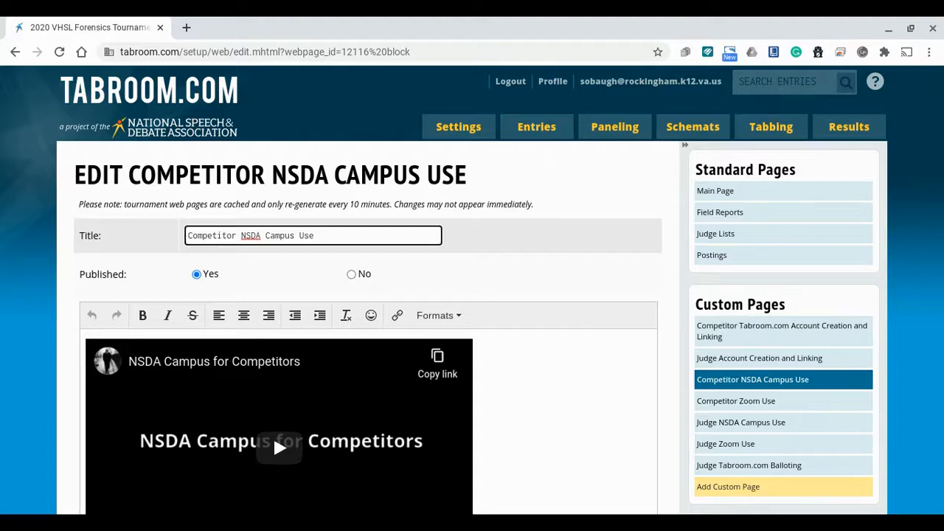
pyautogui.scroll(-2, 577, 242)
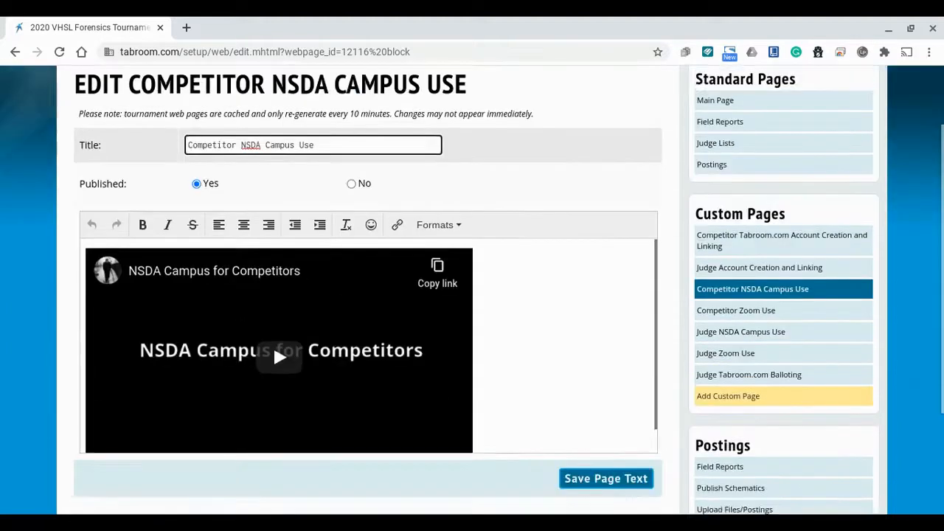
# Open the Extemporaneous Speaking event setup and review its main settings and sectioning options.
pyautogui.scroll(2, 577, 242)
pyautogui.moveTo(459, 127)
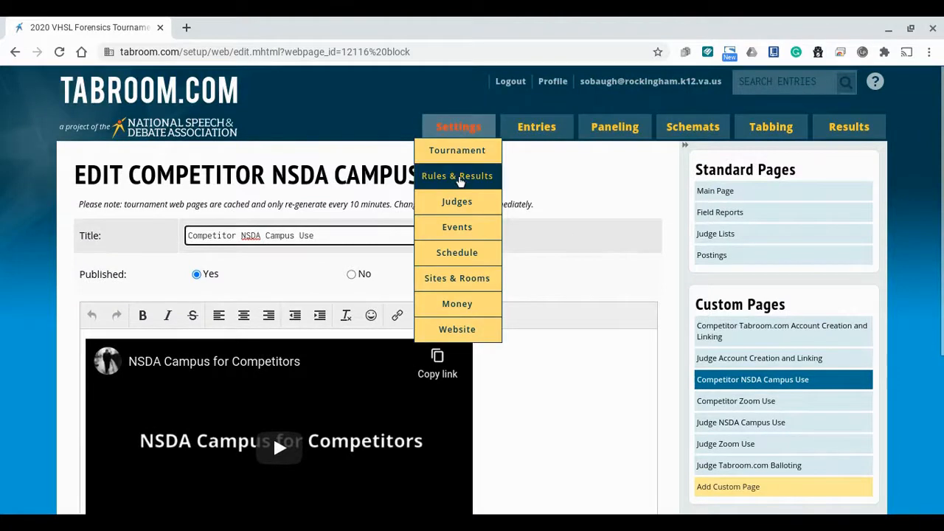
pyautogui.click(464, 236)
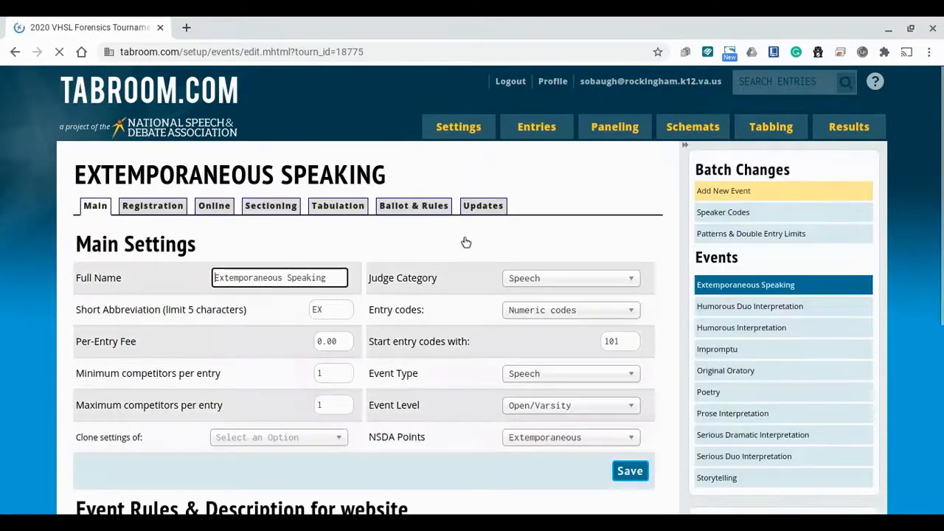
pyautogui.scroll(-2, 428, 241)
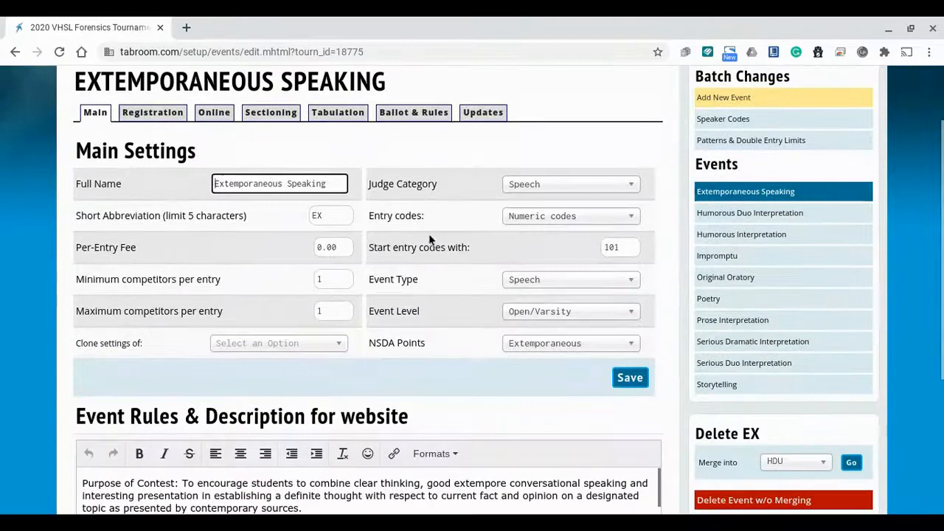
pyautogui.click(270, 112)
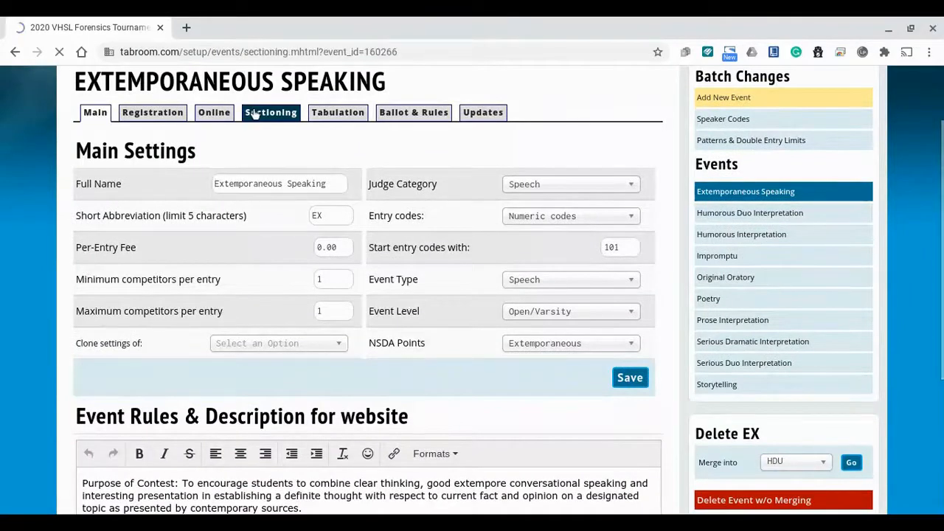
pyautogui.scroll(-2, 170, 212)
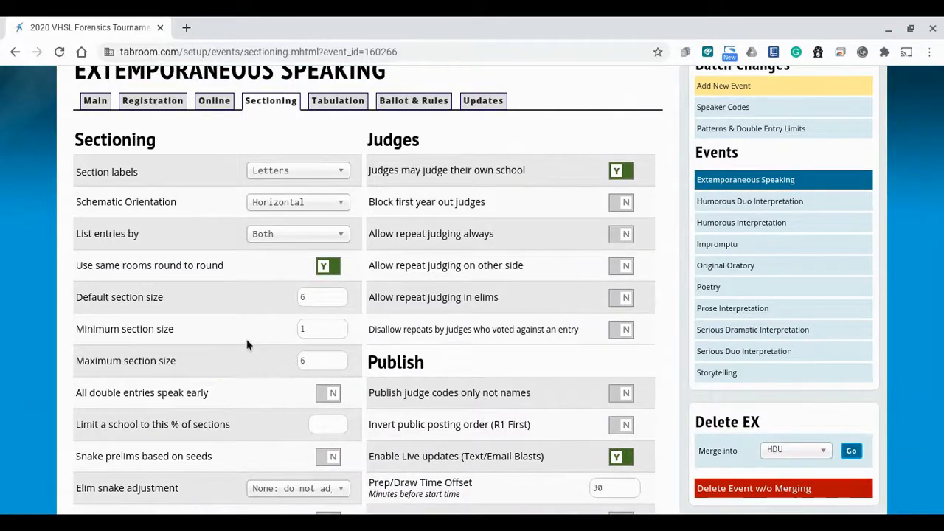
# Examine the registration settings of the Speech judge category.
pyautogui.scroll(2, 248, 345)
pyautogui.moveTo(458, 116)
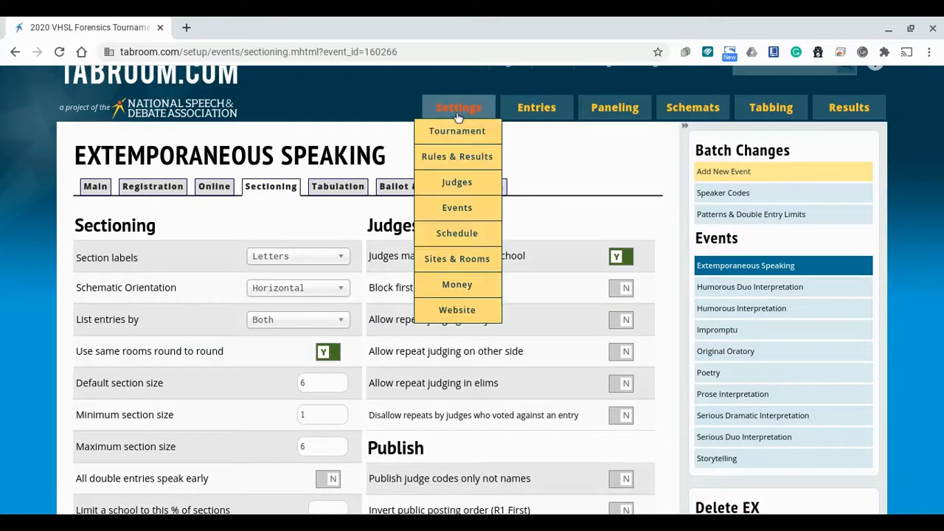
pyautogui.click(458, 184)
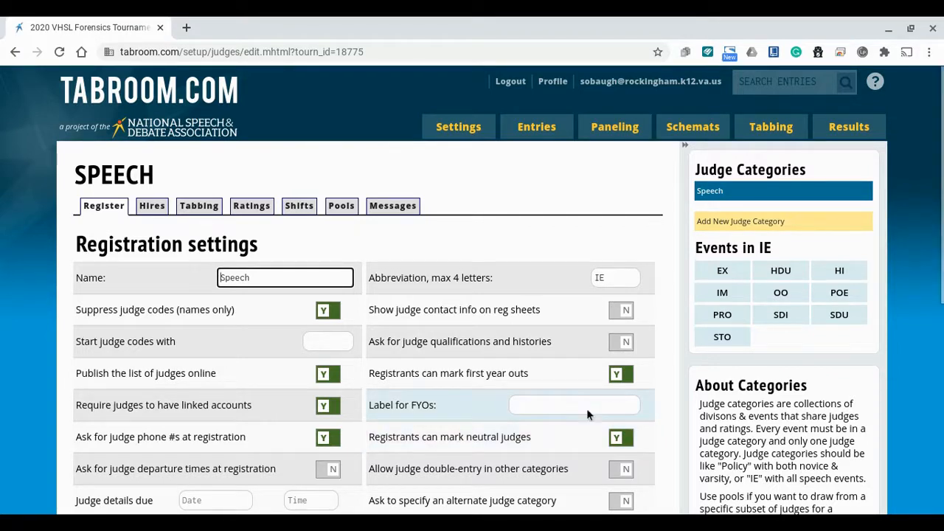
# Return to the Extemporaneous Speaking event and check the judge rules in its sectioning settings.
pyautogui.moveTo(468, 129)
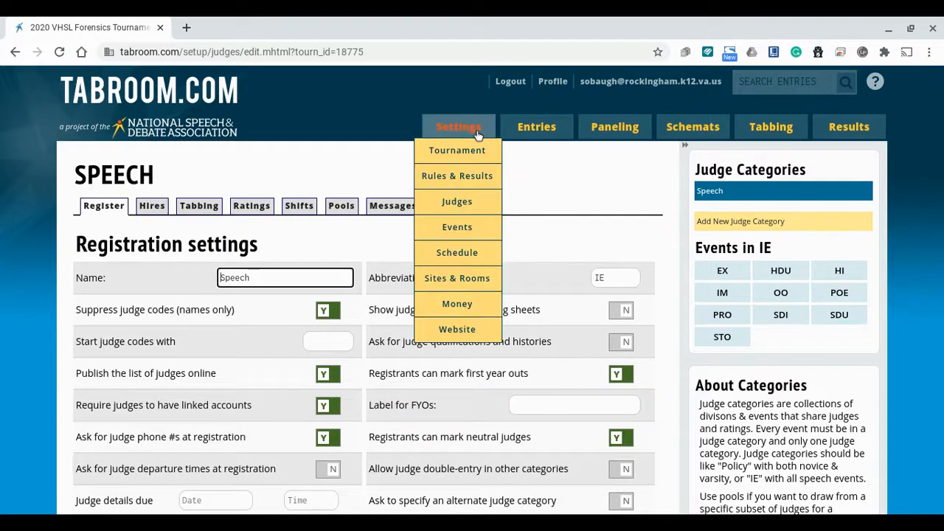
pyautogui.click(458, 227)
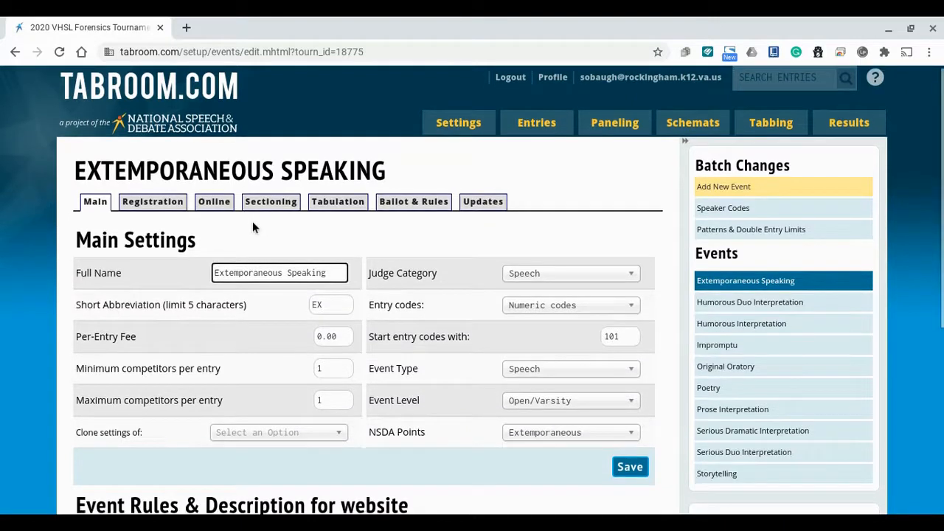
pyautogui.click(273, 203)
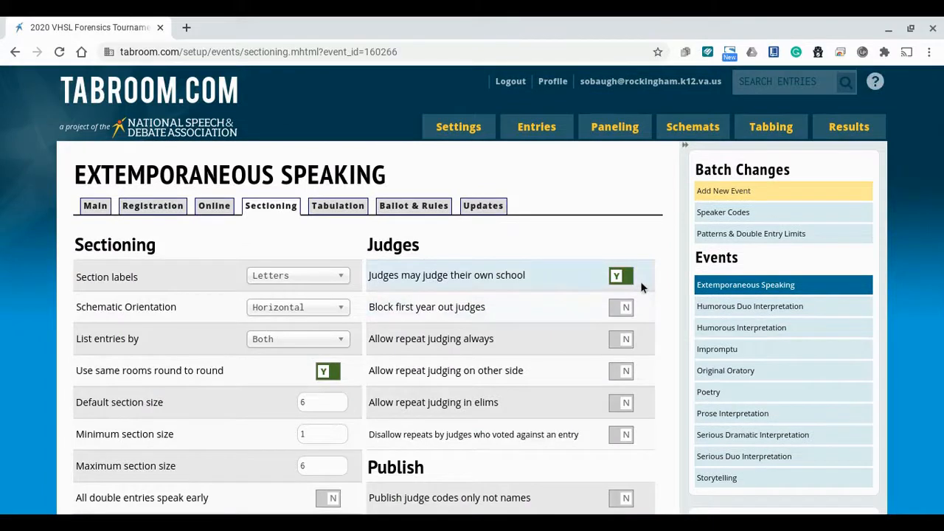
# Examine the tabulation settings for Extemporaneous Speaking, including rank ties, speaker point limits and online ballot options.
pyautogui.click(336, 207)
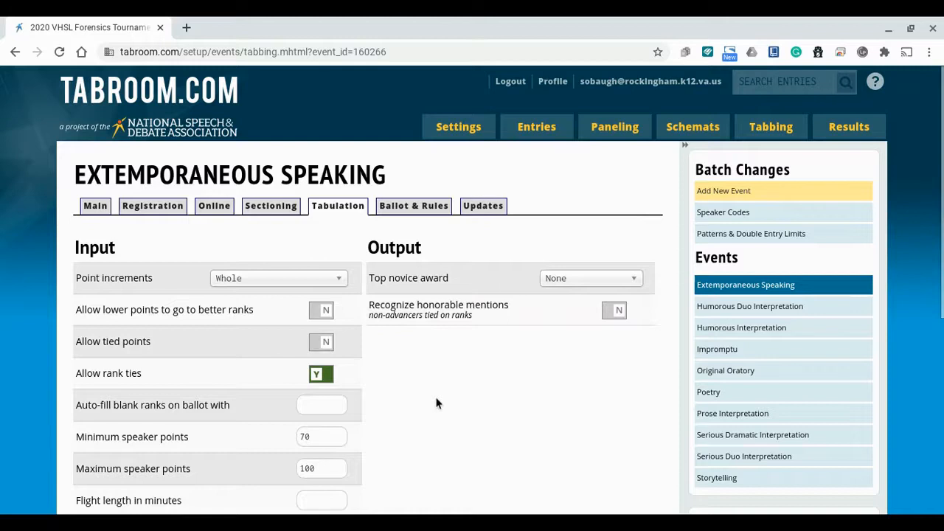
pyautogui.scroll(-3, 436, 412)
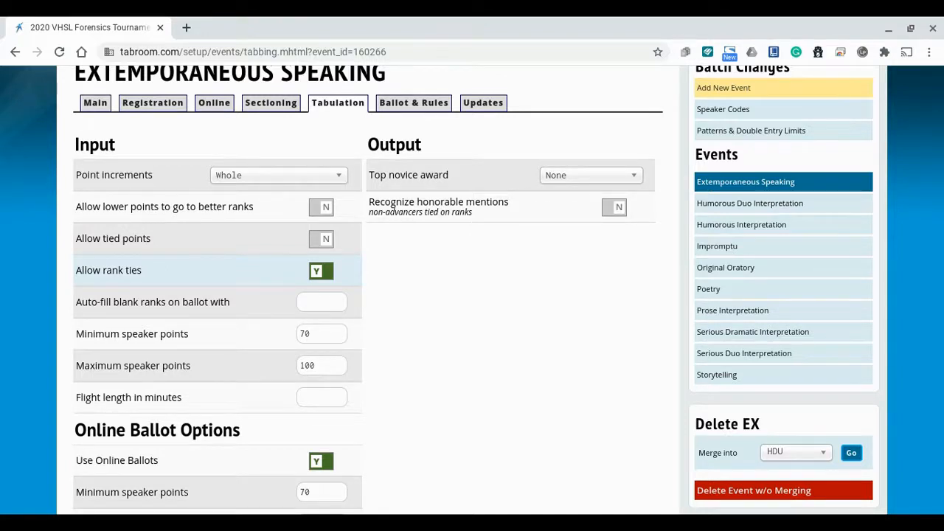
pyautogui.scroll(-3, 401, 310)
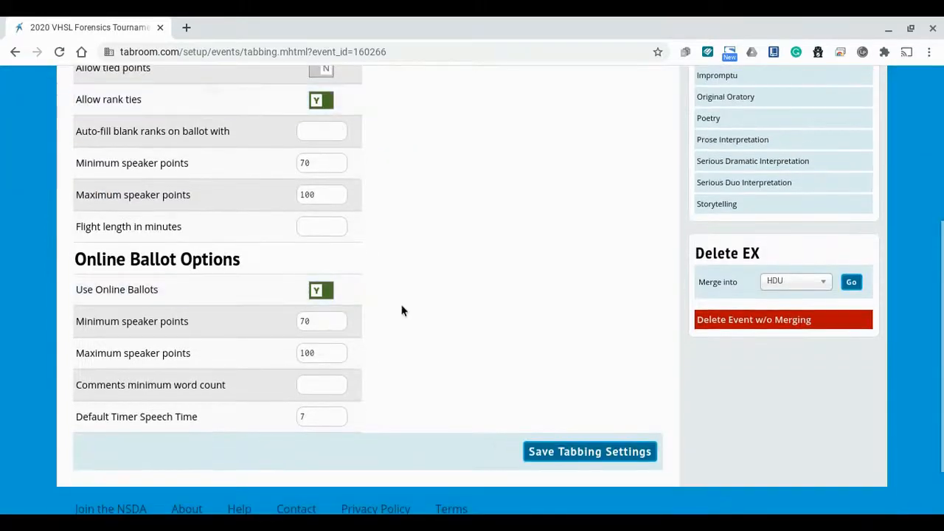
# Review the Extemporaneous Speaking ballot texts, including the judging criteria and the ranking and scoring message before the submit button.
pyautogui.scroll(2, 402, 310)
pyautogui.scroll(2, 402, 311)
pyautogui.click(408, 214)
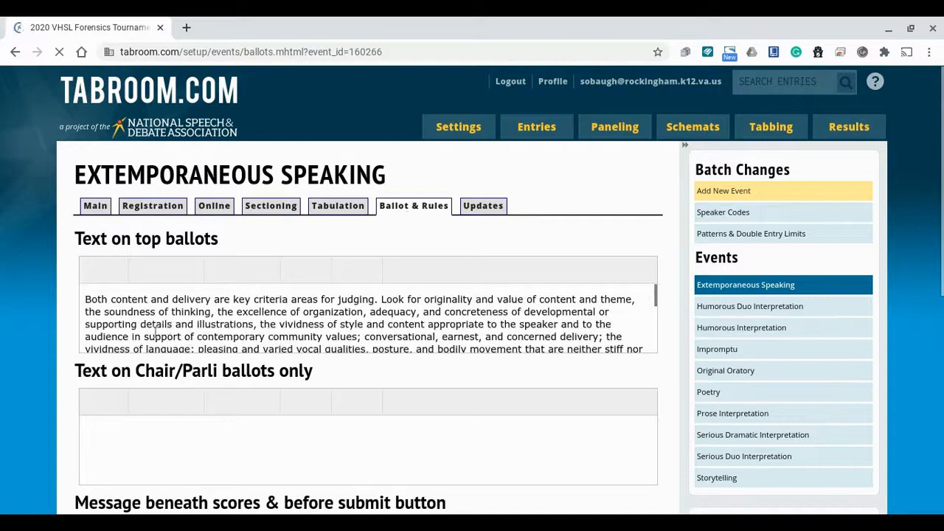
pyautogui.scroll(-5, 170, 329)
pyautogui.scroll(6, 369, 317)
pyautogui.scroll(-3, 311, 346)
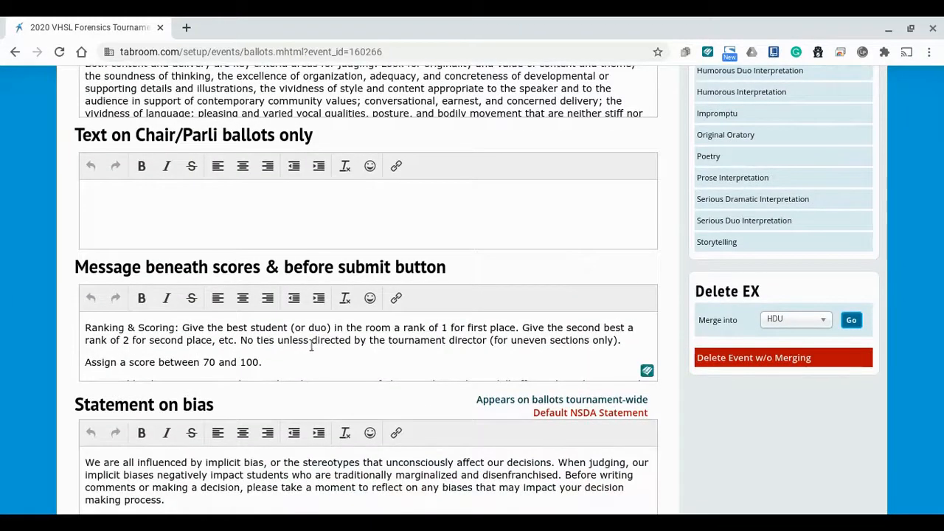
pyautogui.scroll(-3, 310, 346)
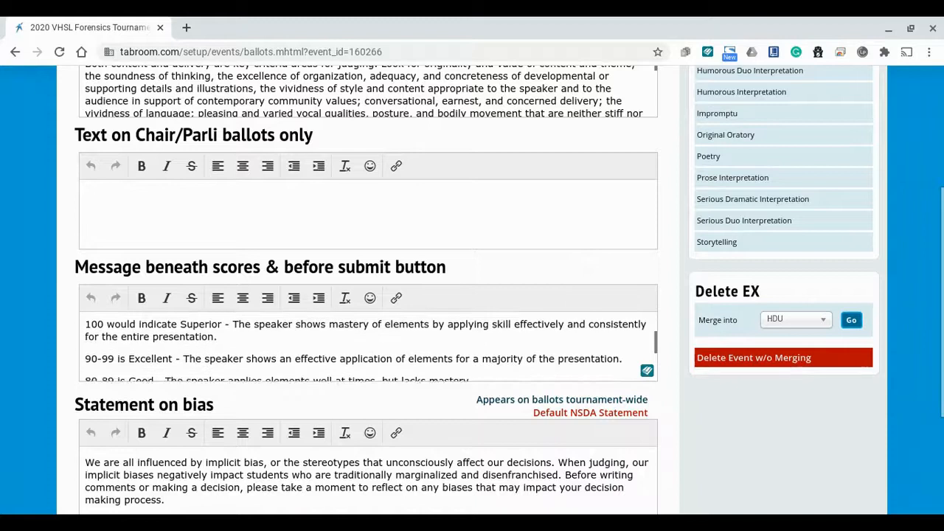
pyautogui.scroll(-3, 311, 345)
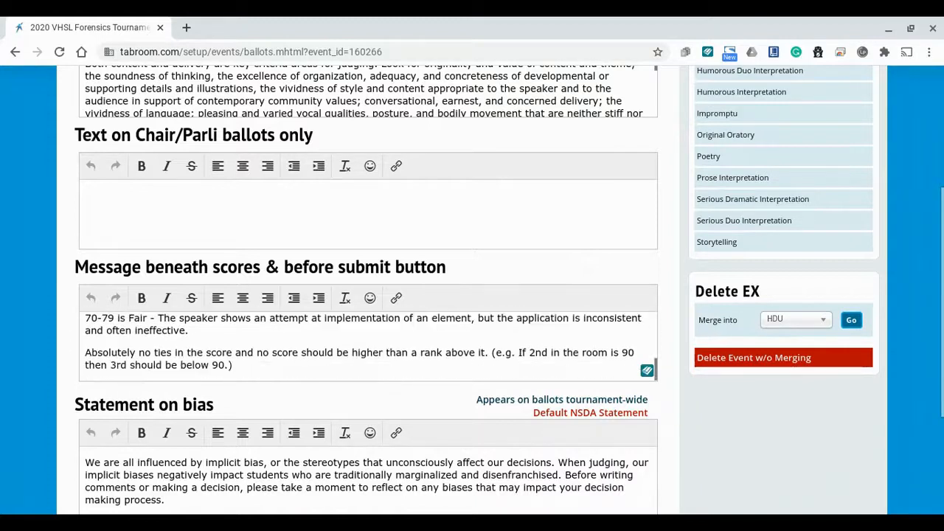
pyautogui.scroll(4, 311, 346)
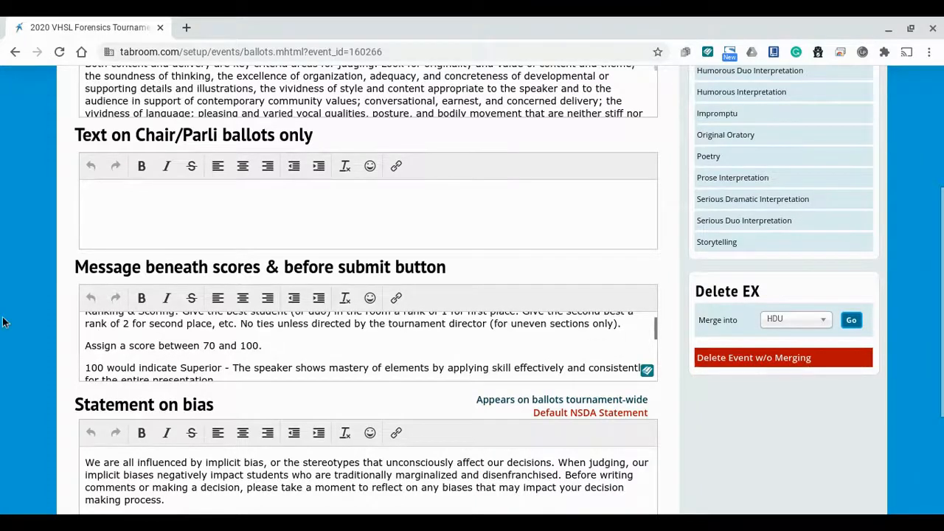
# Read through the event rules and description for the website in the Extemporaneous Speaking main settings.
pyautogui.scroll(5, 4, 323)
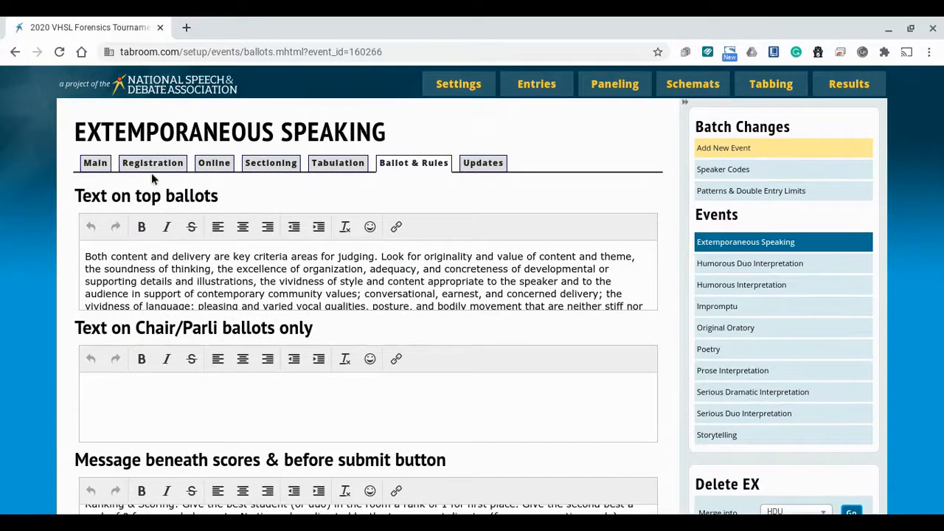
pyautogui.click(95, 163)
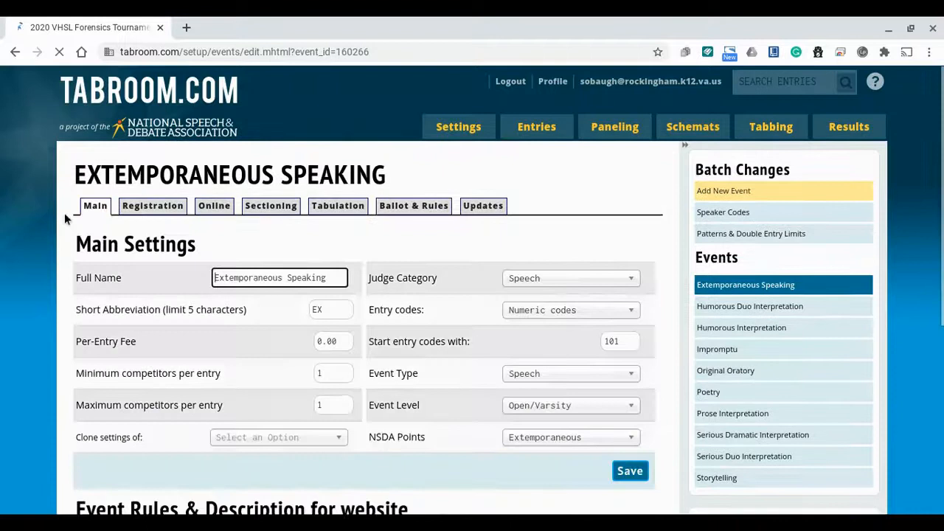
pyautogui.scroll(-4, 64, 214)
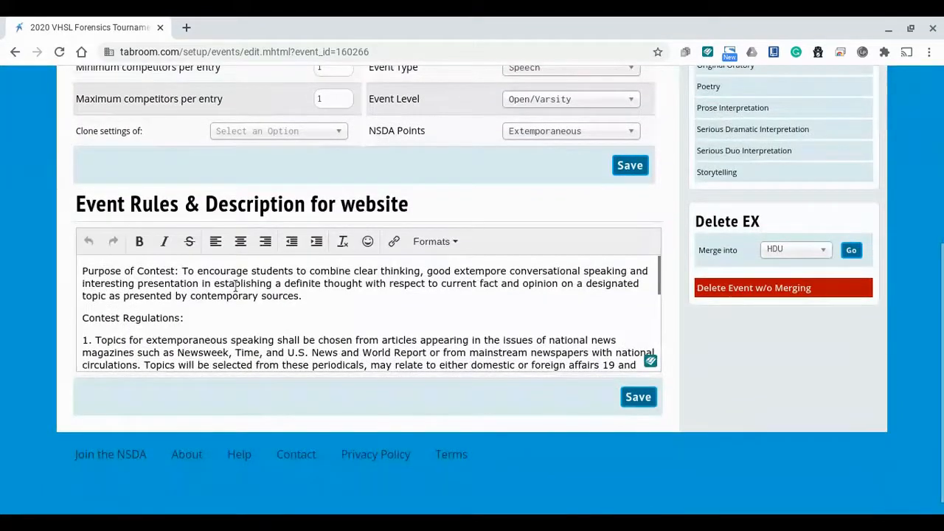
pyautogui.scroll(-5, 235, 287)
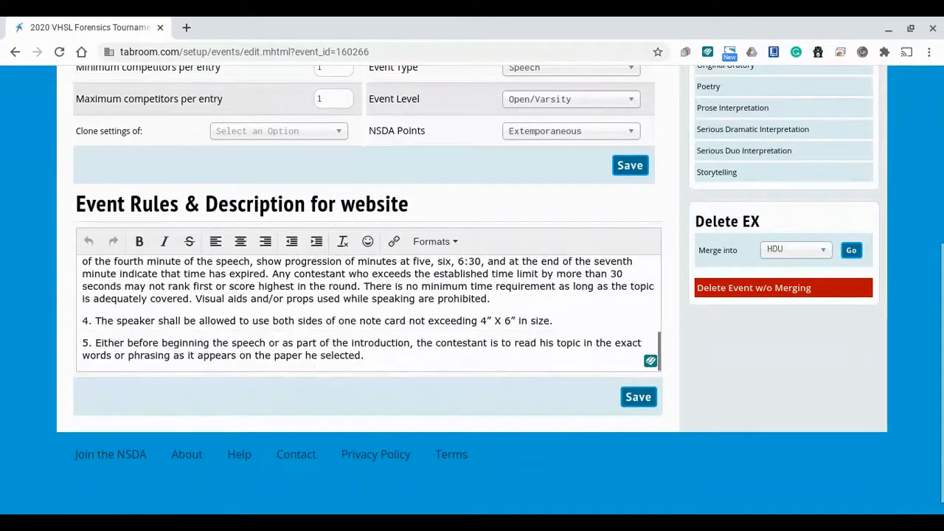
pyautogui.scroll(5, 369, 313)
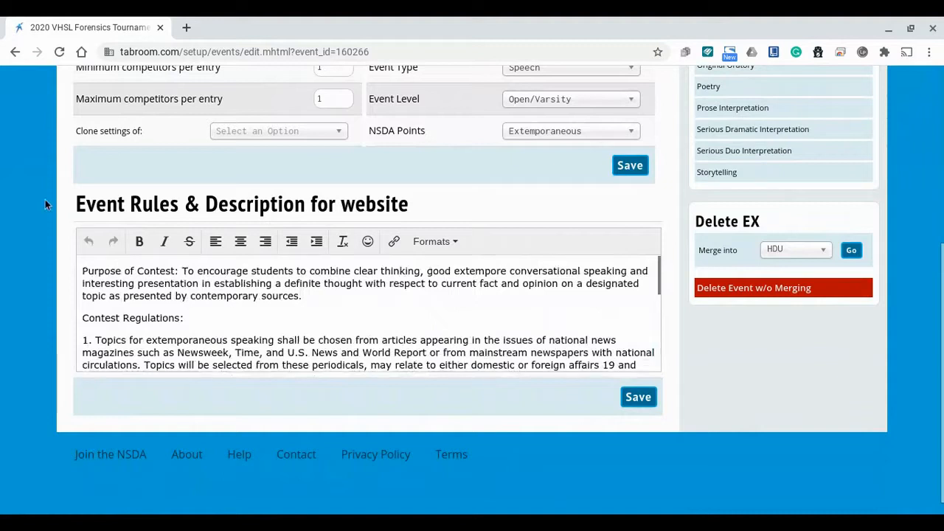
# Check the template's schedule timeslots for Saturday 12/26 and Saturday 5/29.
pyautogui.scroll(5, 45, 200)
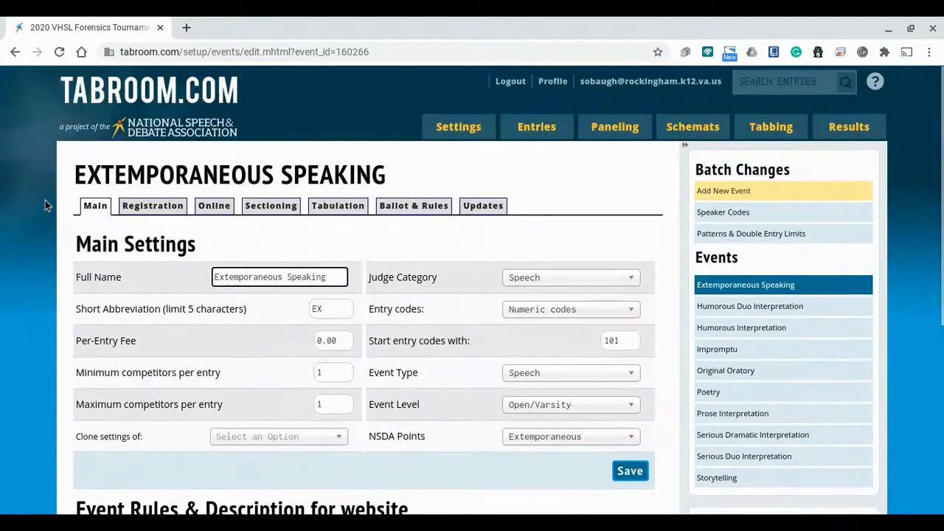
pyautogui.moveTo(459, 129)
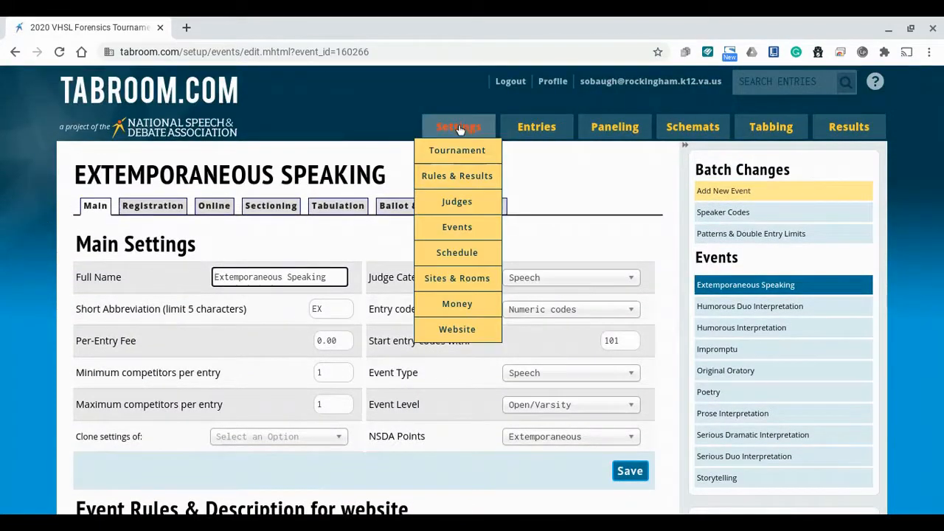
pyautogui.click(452, 258)
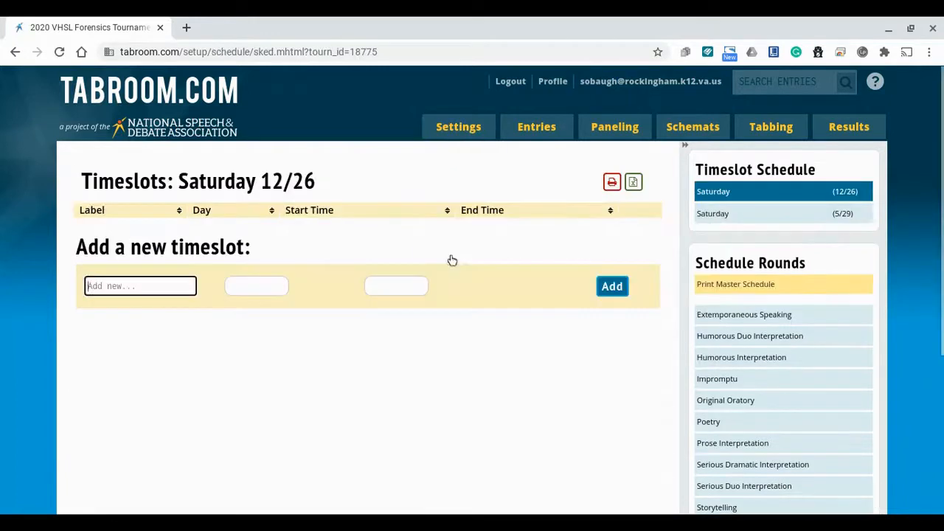
pyautogui.click(732, 194)
pyautogui.click(734, 213)
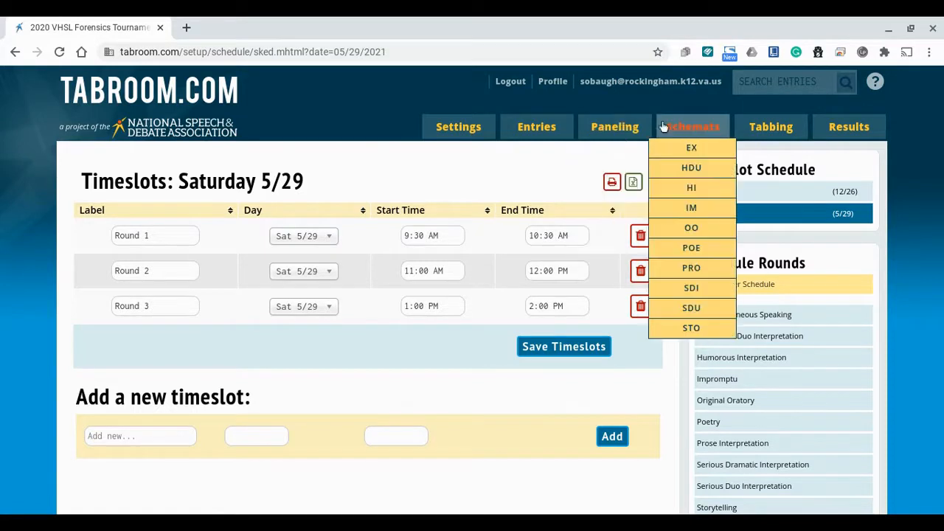
# Go to the account home page and start a request for a new tournament.
pyautogui.click(641, 84)
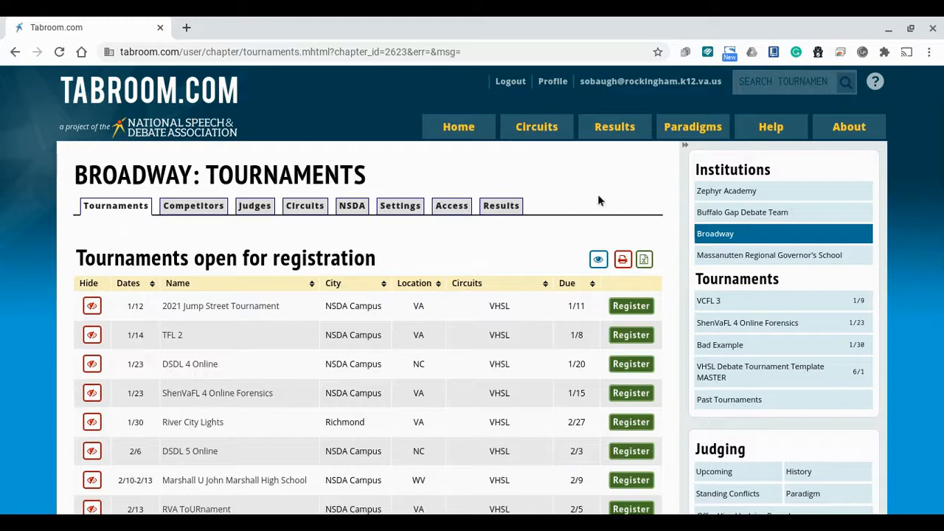
pyautogui.scroll(-7, 598, 194)
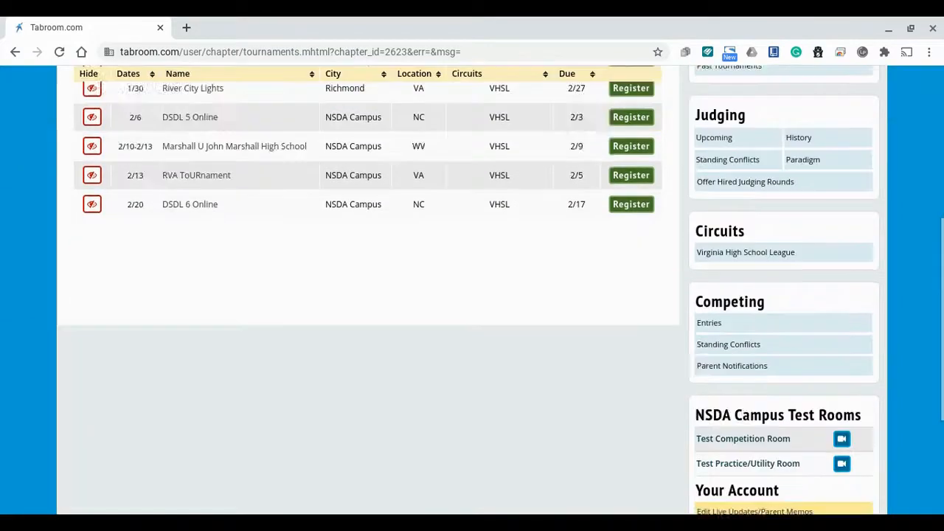
pyautogui.scroll(-1, 500, 289)
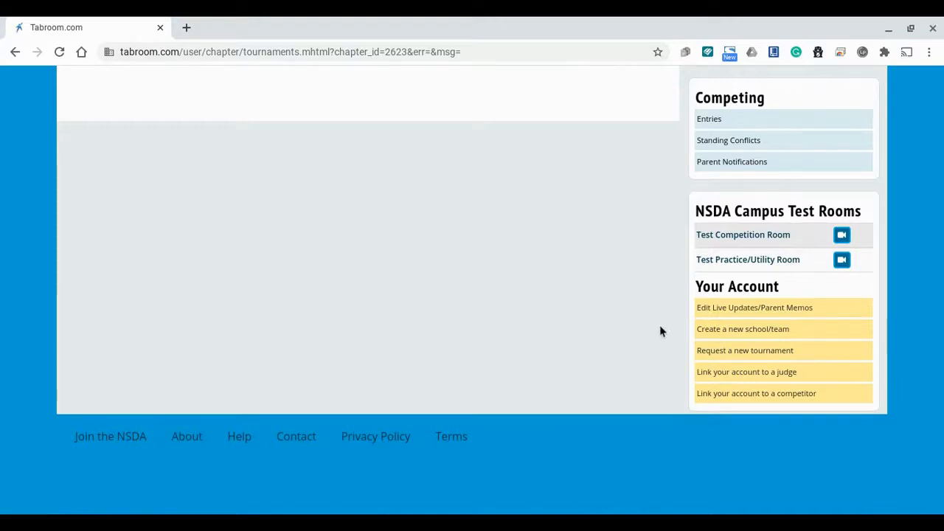
pyautogui.click(707, 351)
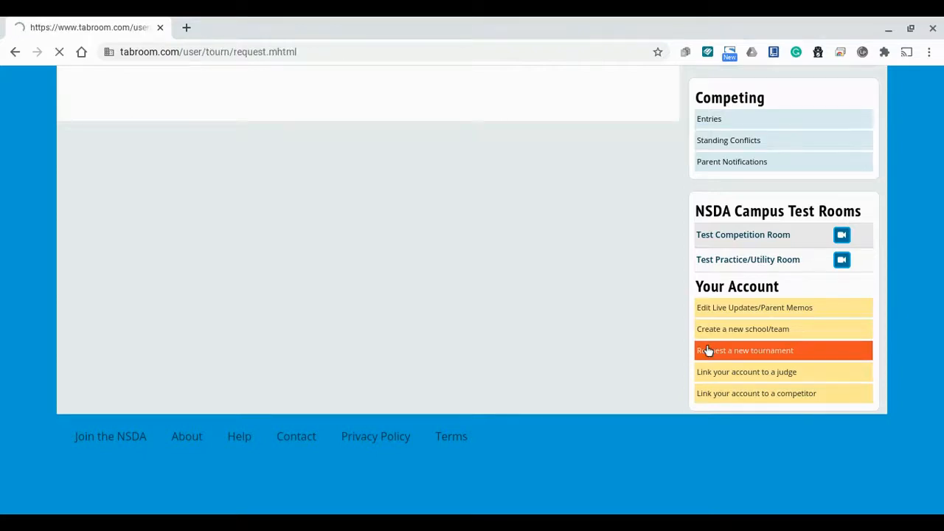
# Name the tournament "VHSL Forensics Tournament Example" and give it the new web name VHSLex.
pyautogui.write('VHSL F')
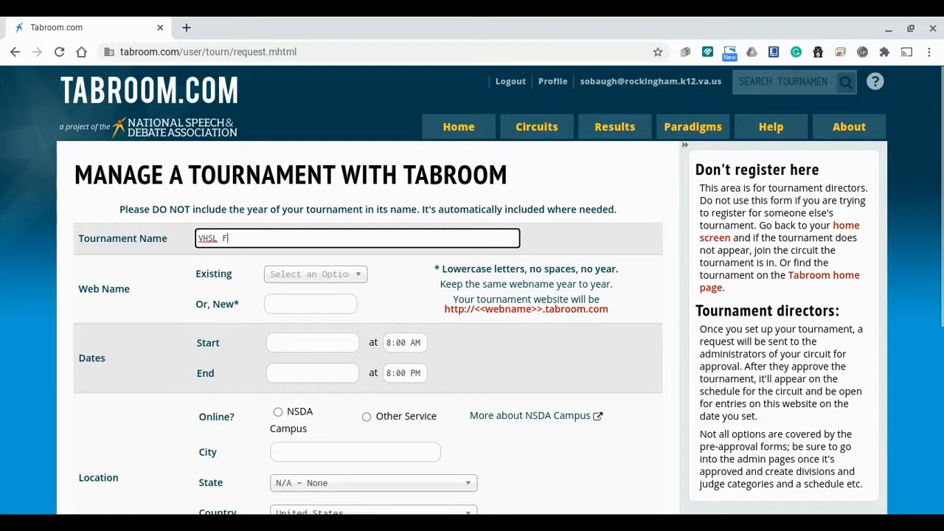
pyautogui.write('orensics Tournament Example')
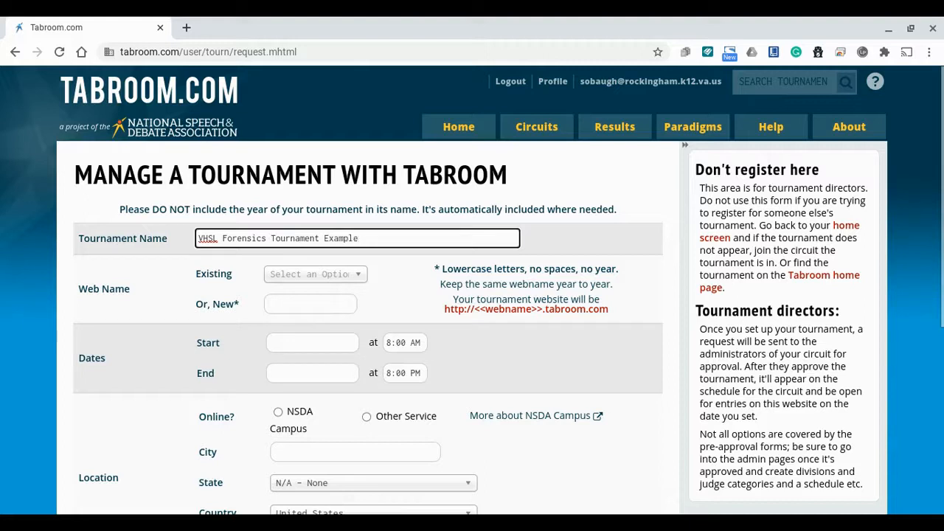
pyautogui.click(349, 308)
pyautogui.write('VHSLex')
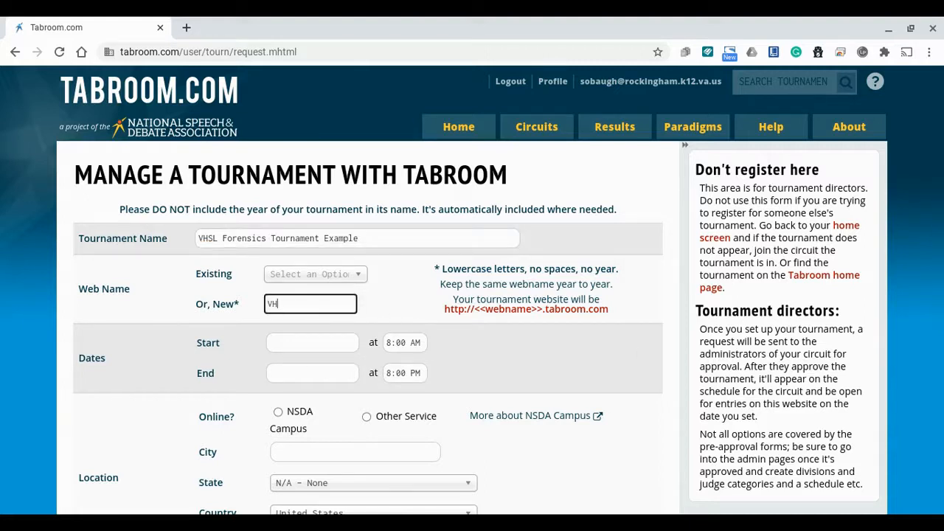
# Set both the start and end dates of the tournament to 01/30/2021.
pyautogui.click(274, 344)
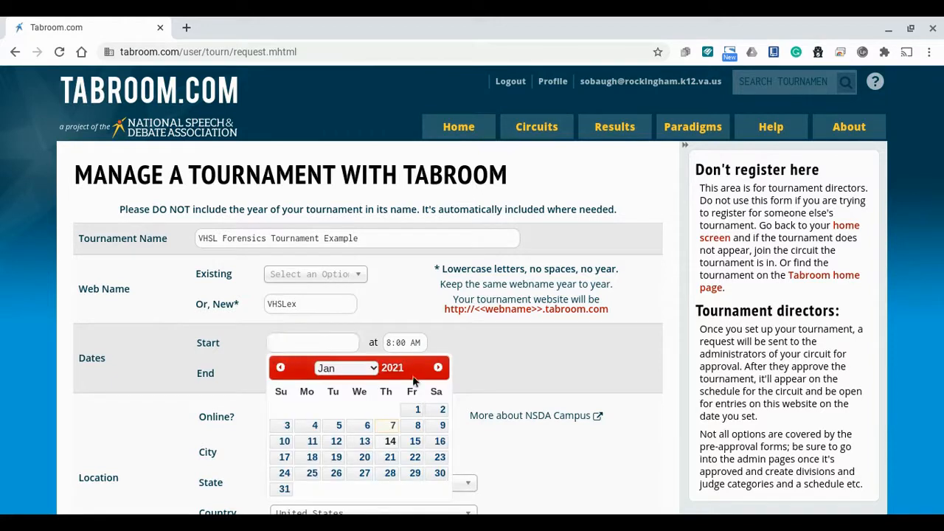
pyautogui.click(441, 475)
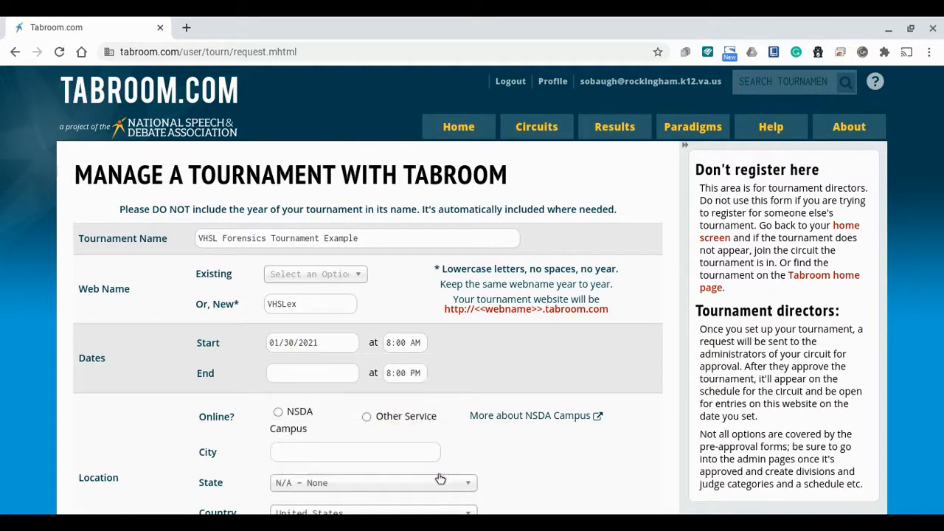
pyautogui.click(334, 374)
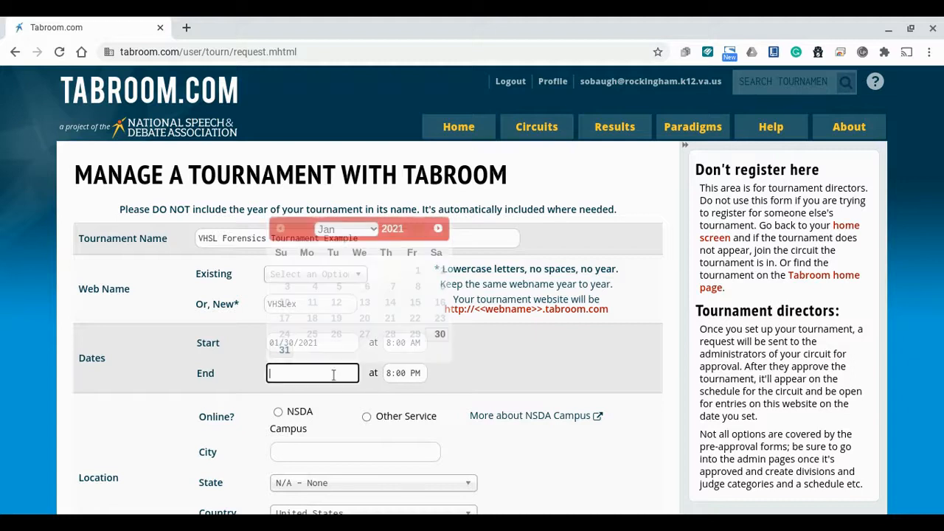
pyautogui.click(439, 332)
# Make the tournament online through NSDA Campus and set its state to Virginia.
pyautogui.scroll(-2, 517, 399)
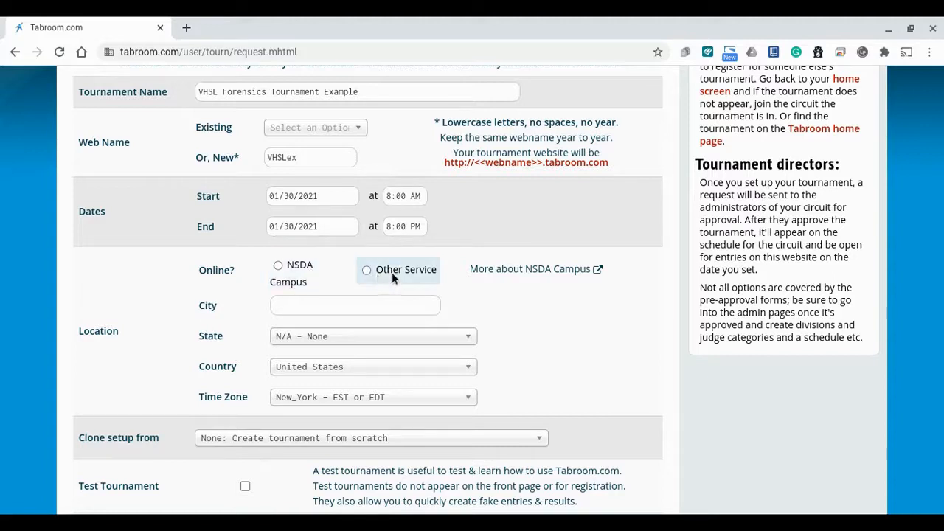
pyautogui.click(299, 268)
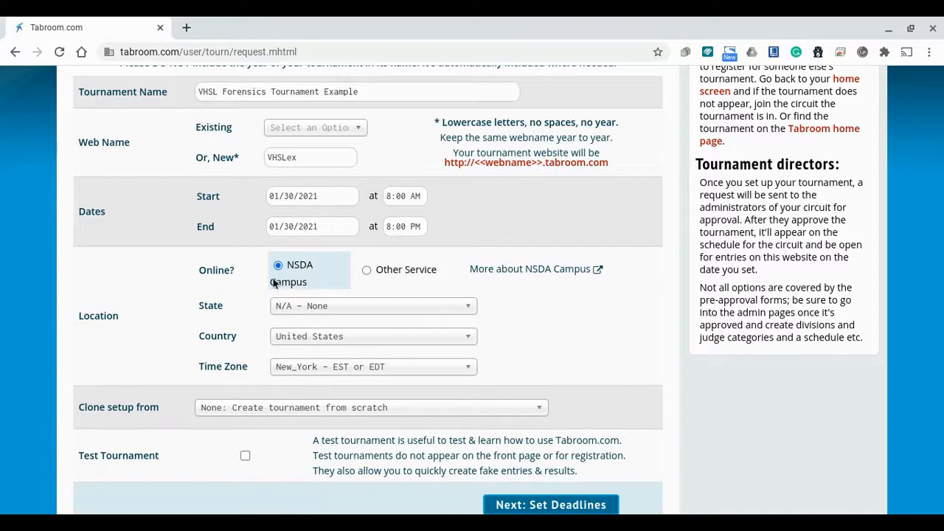
pyautogui.click(282, 306)
pyautogui.scroll(-10, 336, 410)
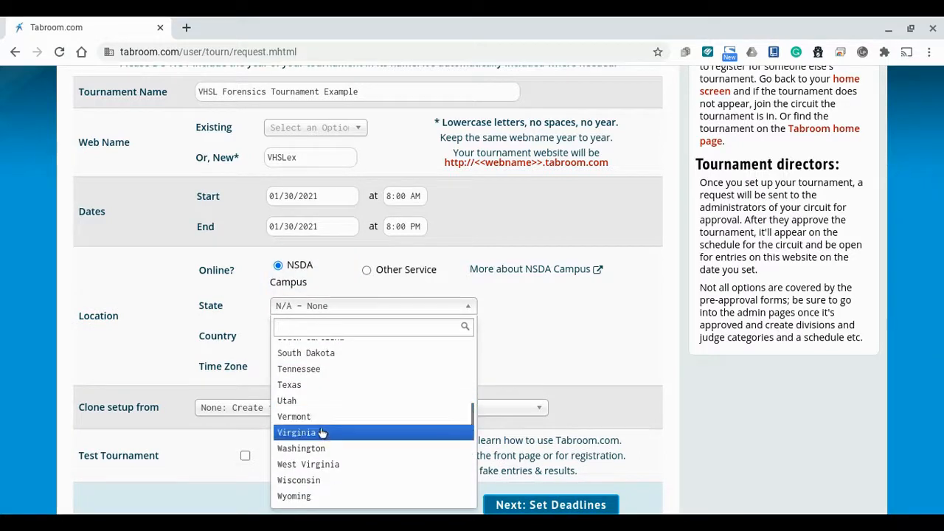
pyautogui.click(319, 432)
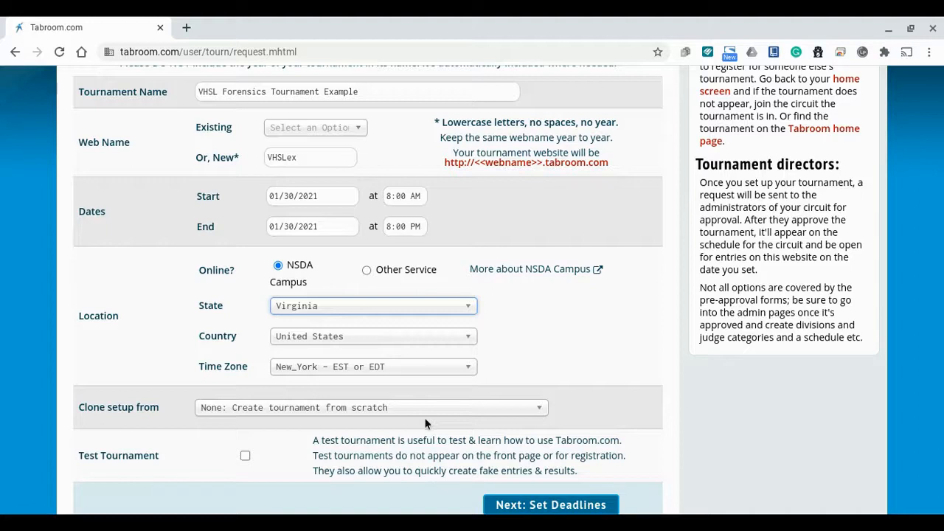
# Clone the setup from the 2020 VHSL Forensics Tournament Template, mark it as a test tournament and submit the request.
pyautogui.click(388, 409)
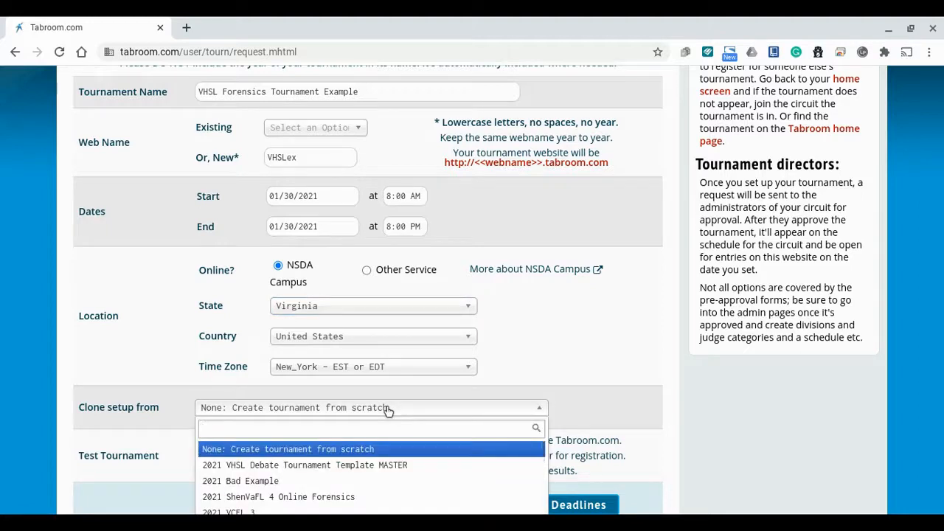
pyautogui.scroll(-2, 409, 472)
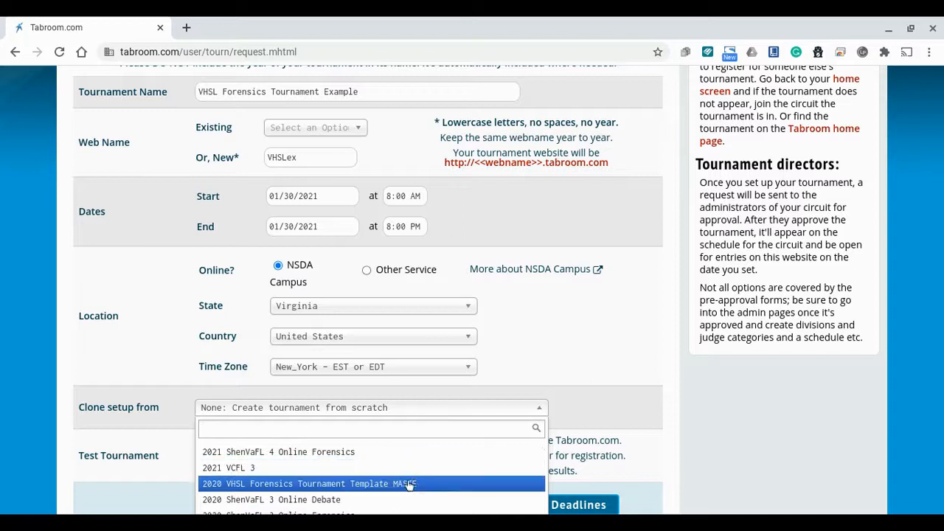
pyautogui.click(447, 491)
pyautogui.click(245, 457)
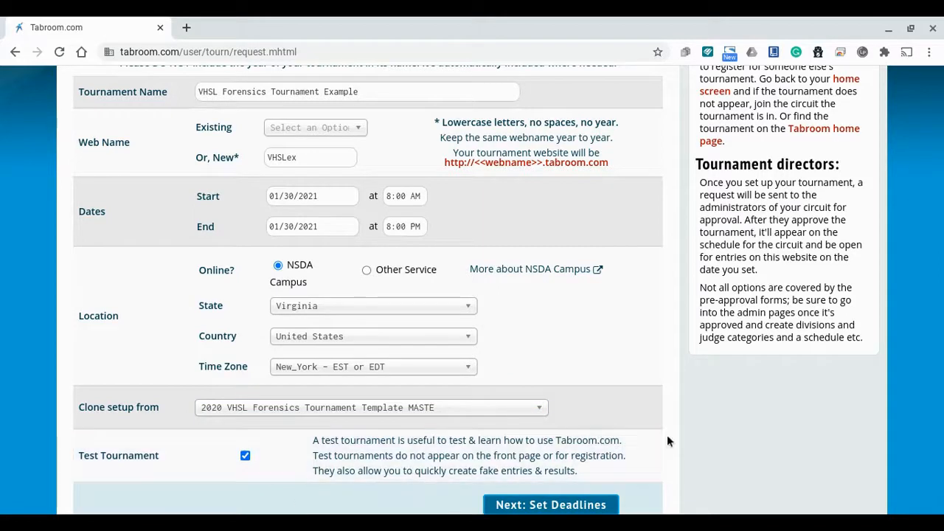
pyautogui.scroll(-1, 667, 435)
pyautogui.click(591, 452)
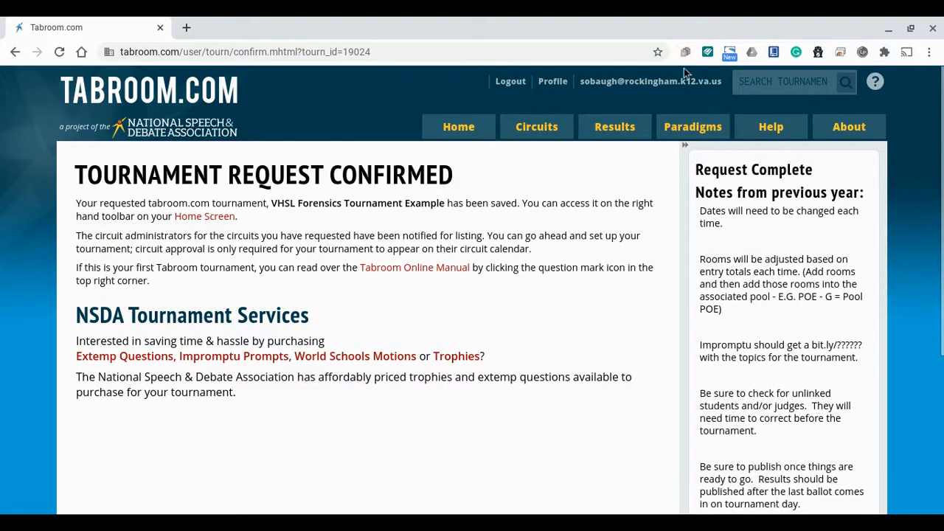
# Return to the account home page and open the tournament settings of VHSL Forensics Tournament Example.
pyautogui.click(675, 81)
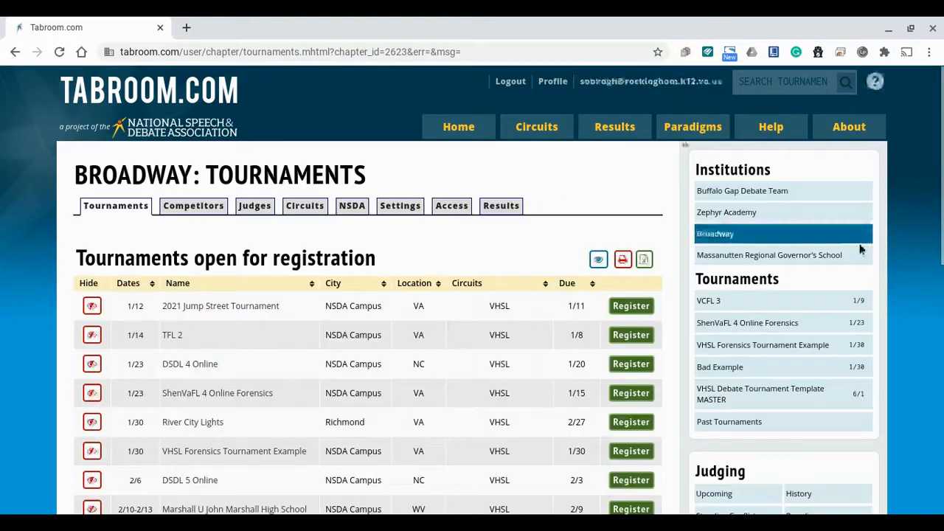
pyautogui.click(822, 351)
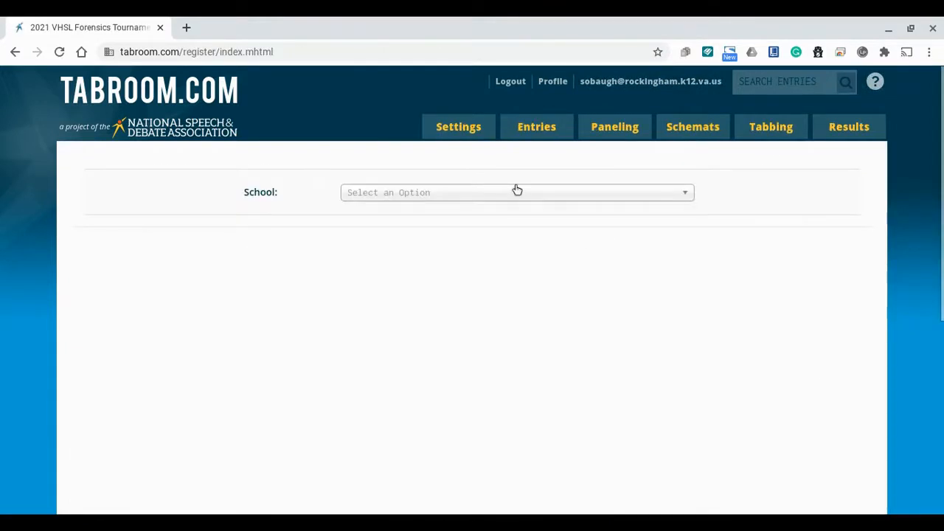
pyautogui.moveTo(459, 131)
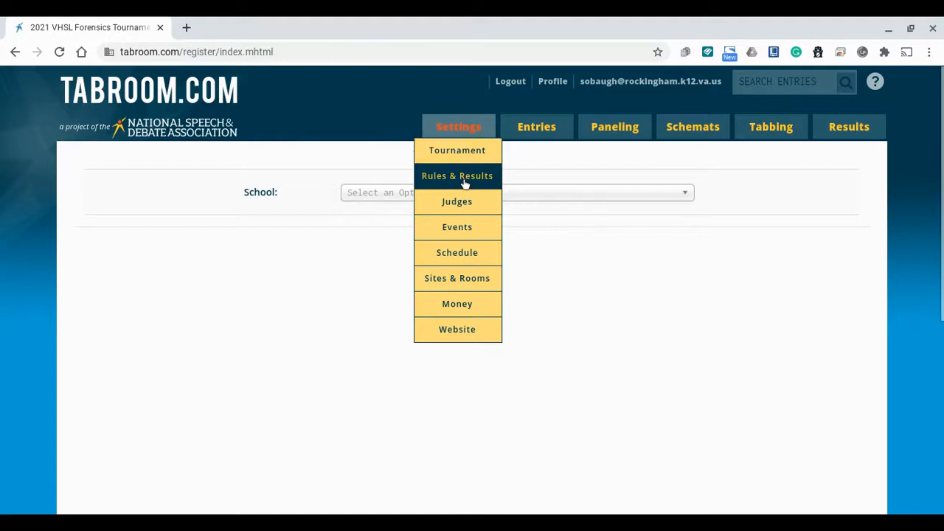
pyautogui.click(450, 152)
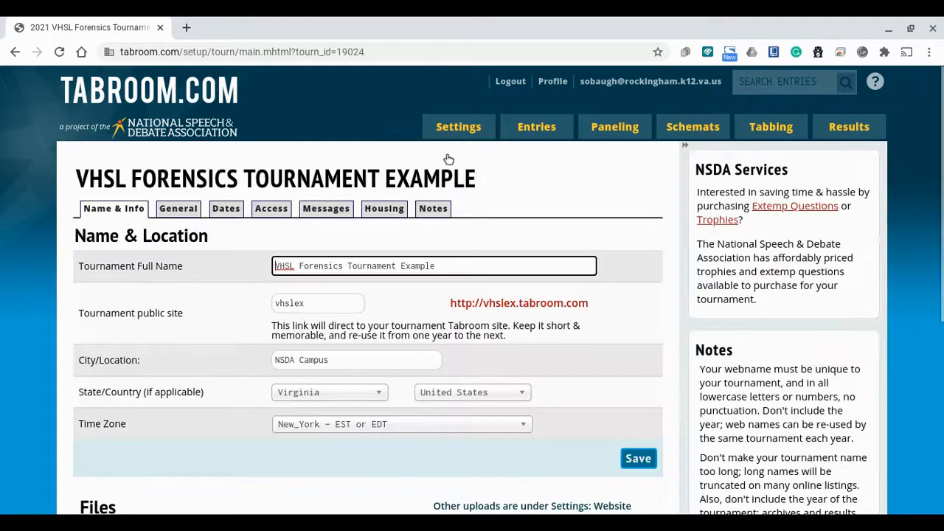
# Set the tournament's new entries due date to 1/22/2021 and save the dates.
pyautogui.click(226, 209)
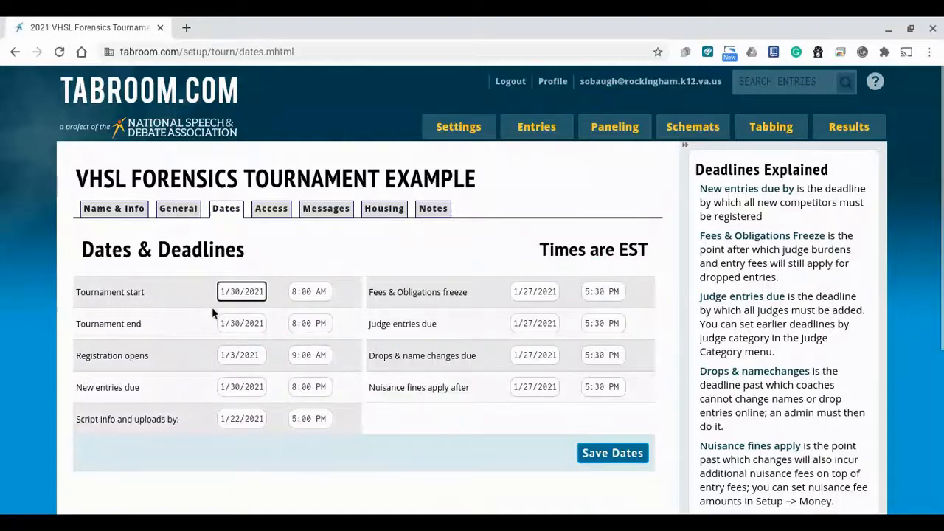
pyautogui.click(237, 391)
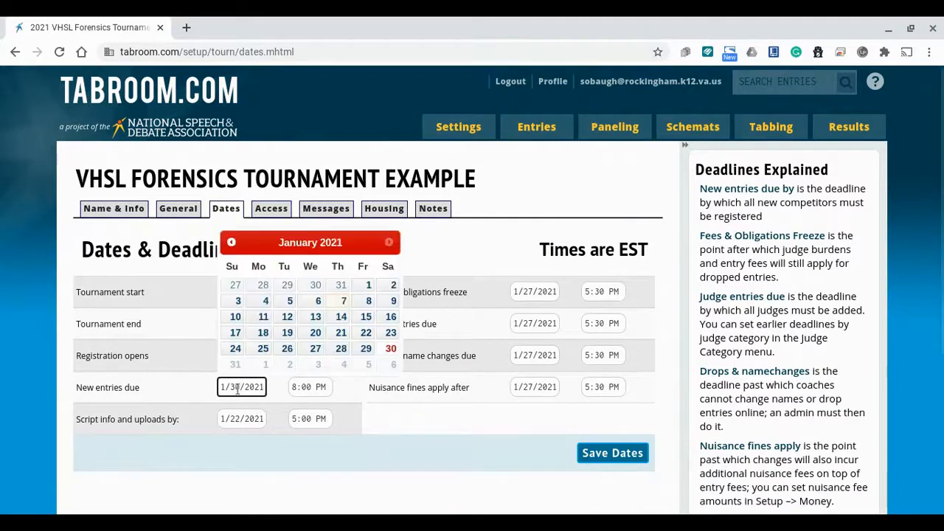
pyautogui.click(366, 333)
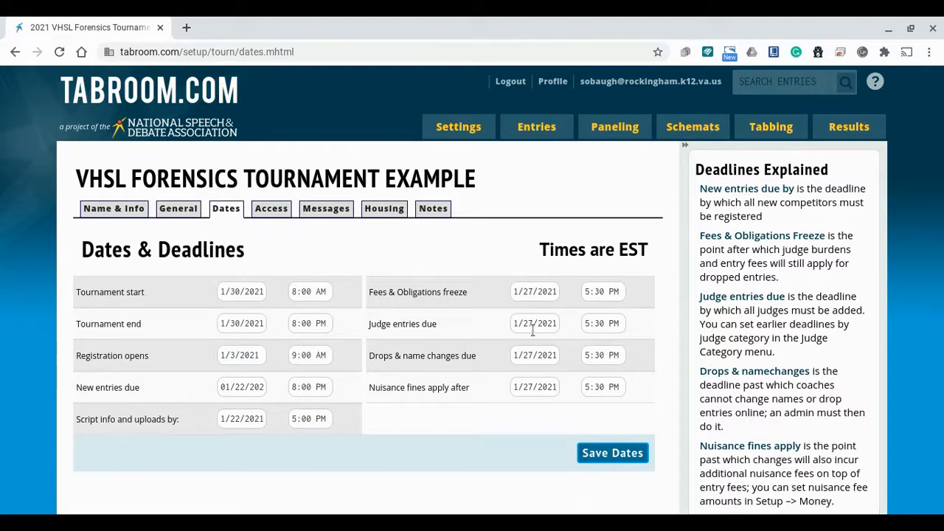
pyautogui.click(588, 454)
# In the schedule, move the Round 1, Round 2 and Round 3 timeslots listed under Saturday 7/3 to Sat 1/30 and save them.
pyautogui.moveTo(458, 127)
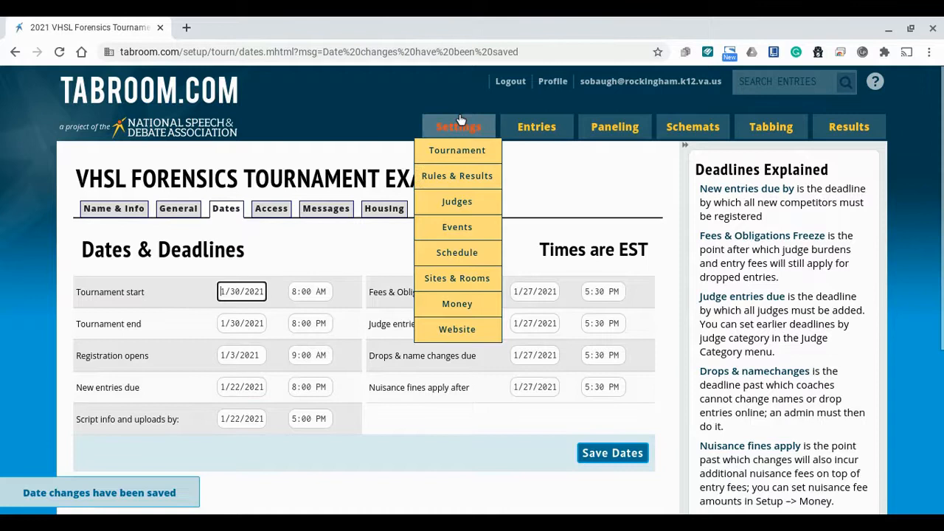
pyautogui.click(461, 254)
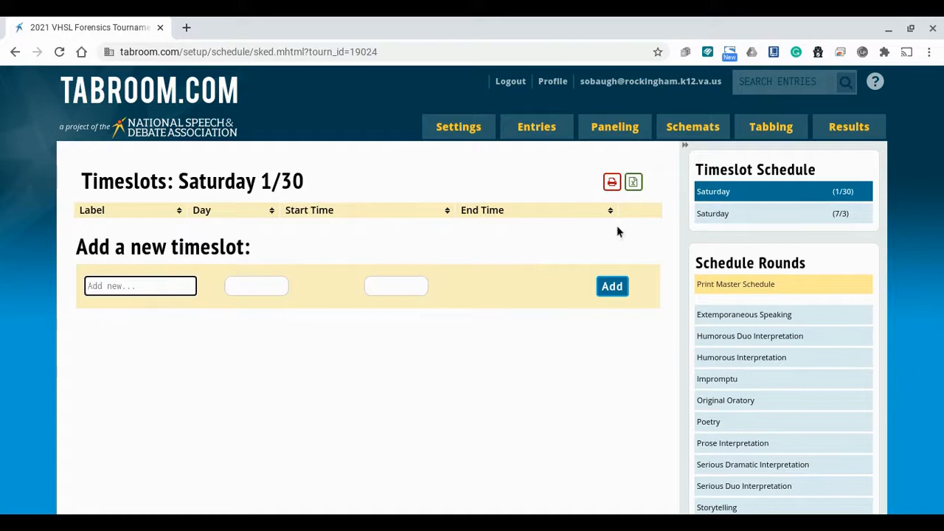
pyautogui.click(722, 221)
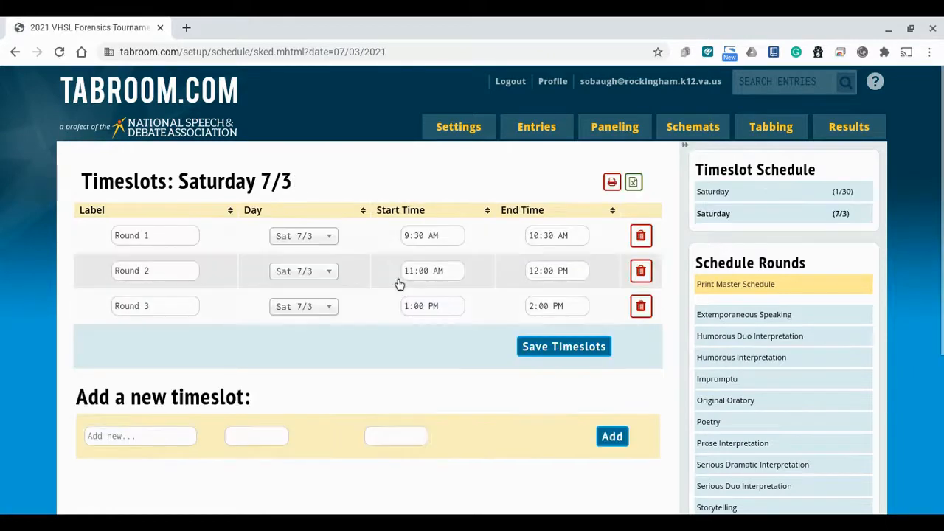
pyautogui.click(301, 238)
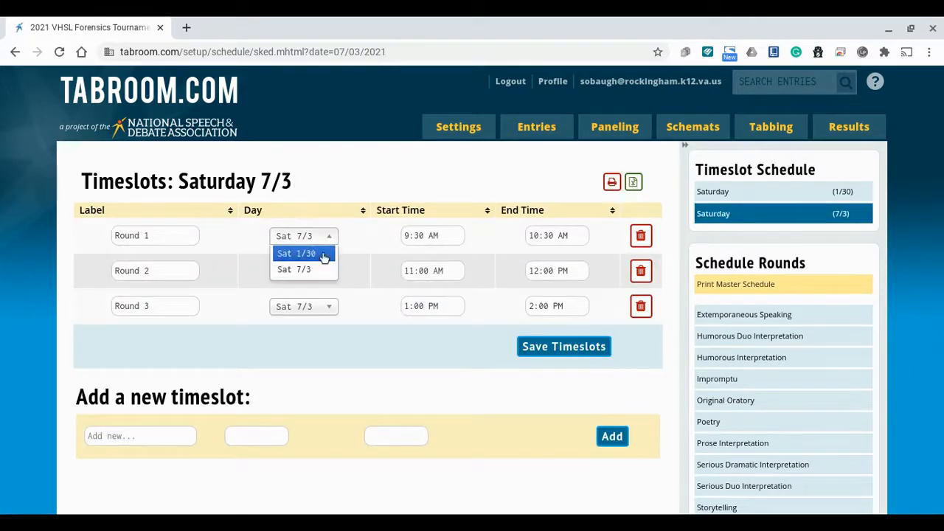
pyautogui.click(314, 254)
pyautogui.click(310, 272)
pyautogui.click(295, 289)
pyautogui.click(308, 306)
pyautogui.click(309, 324)
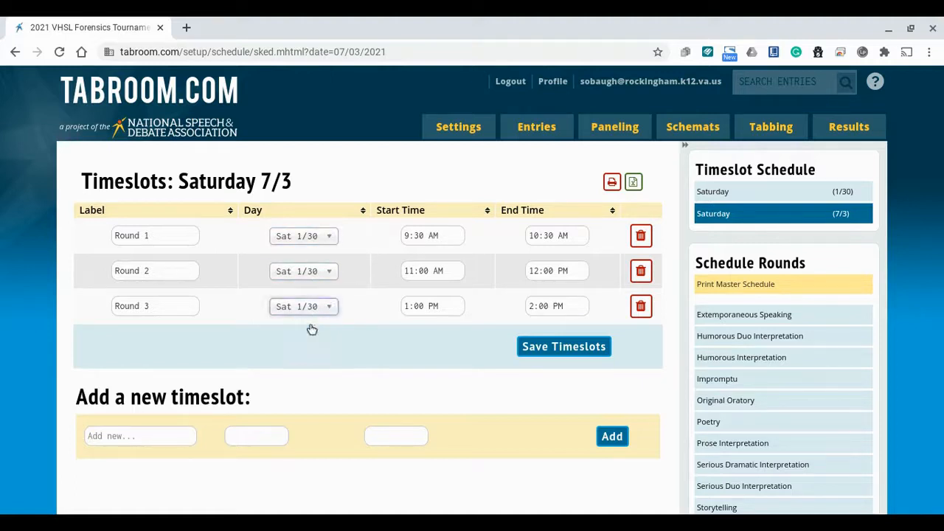
pyautogui.click(527, 351)
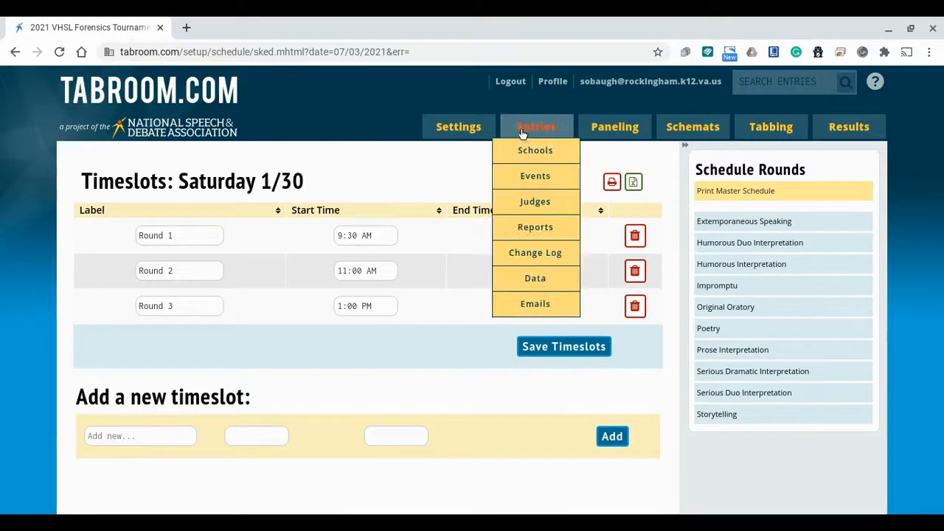
# Review the Extemporaneous Speaking event's main settings, its sectioning options and its ballot and rules text.
pyautogui.moveTo(465, 130)
pyautogui.click(459, 228)
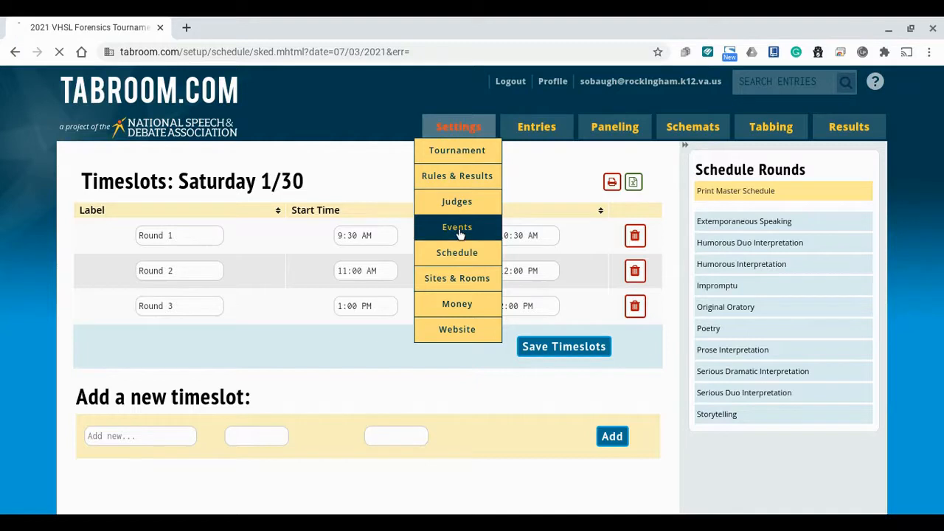
pyautogui.scroll(-1, 375, 229)
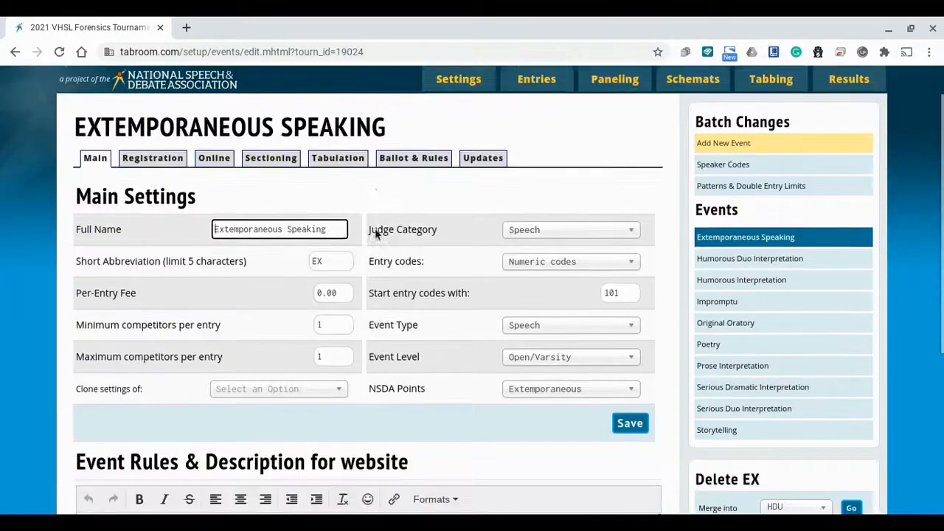
pyautogui.scroll(-2, 226, 308)
pyautogui.scroll(3, 225, 308)
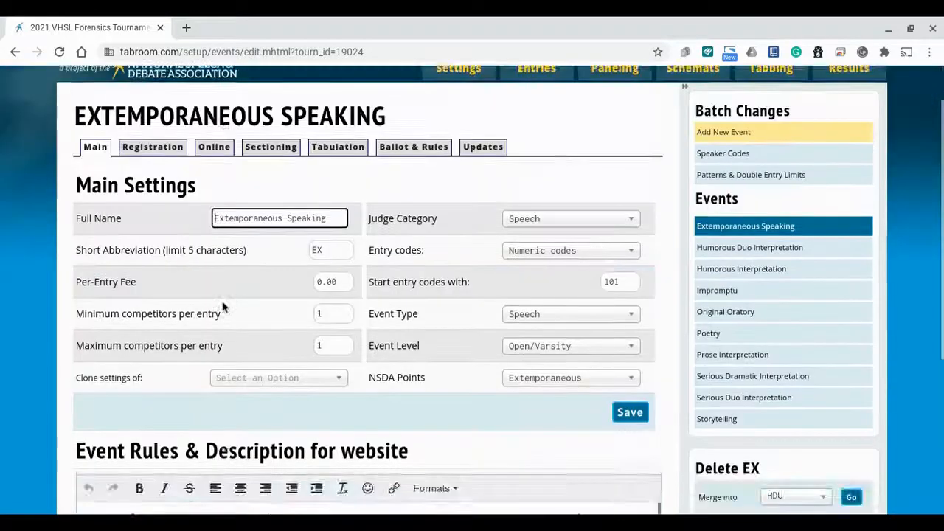
pyautogui.click(270, 206)
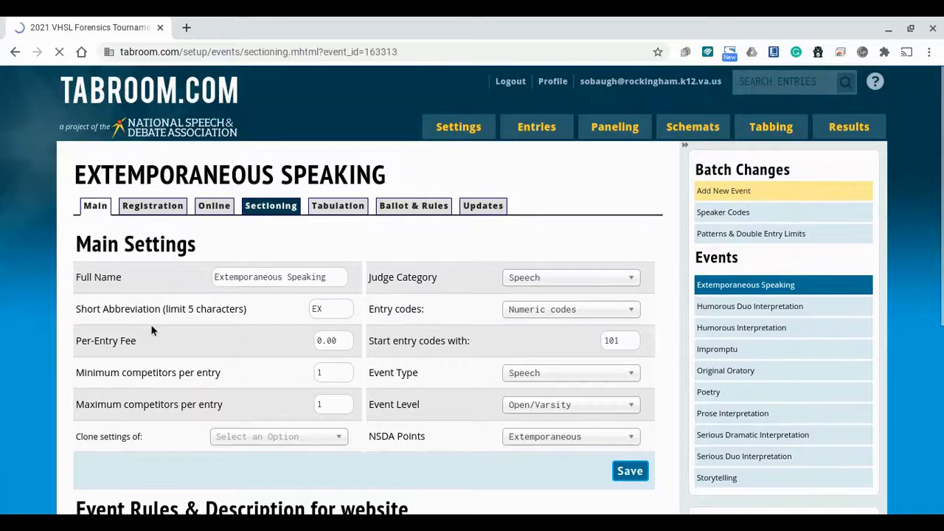
pyautogui.scroll(-1, 150, 329)
pyautogui.scroll(-1, 151, 333)
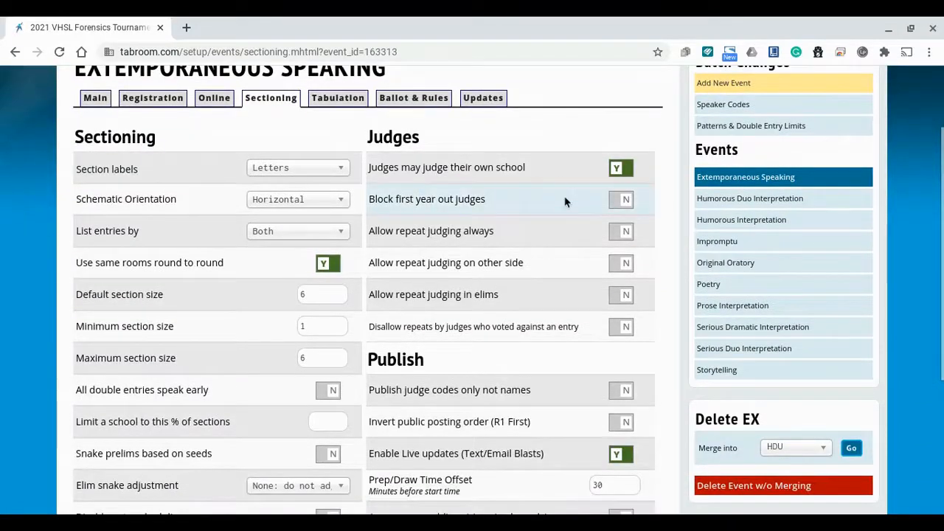
pyautogui.scroll(1, 275, 240)
pyautogui.click(399, 164)
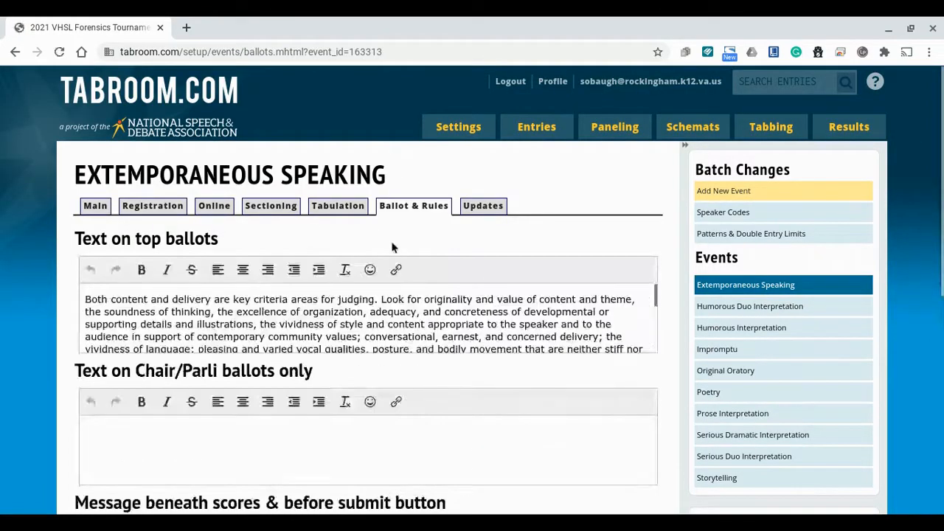
# Open the tournament's rules and results settings and examine the tiebreak order of the Speech tiebreak set.
pyautogui.moveTo(472, 121)
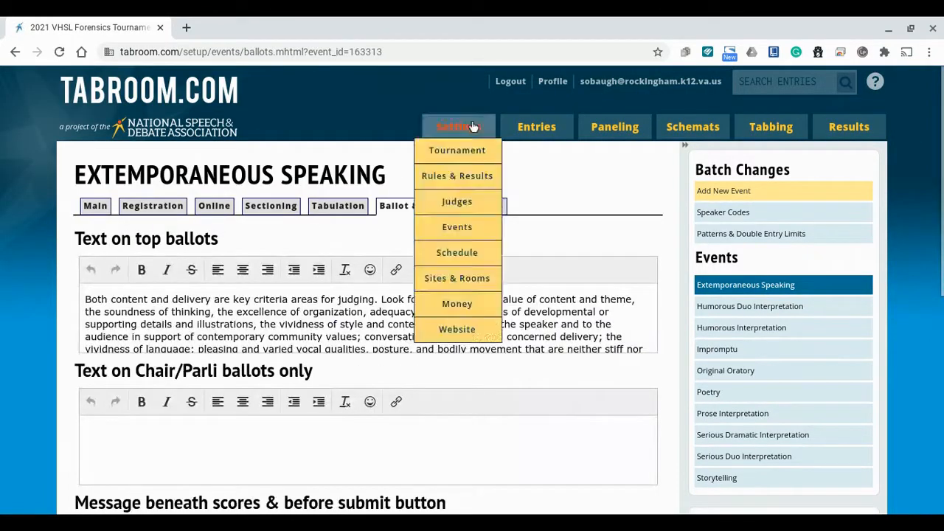
pyautogui.click(469, 180)
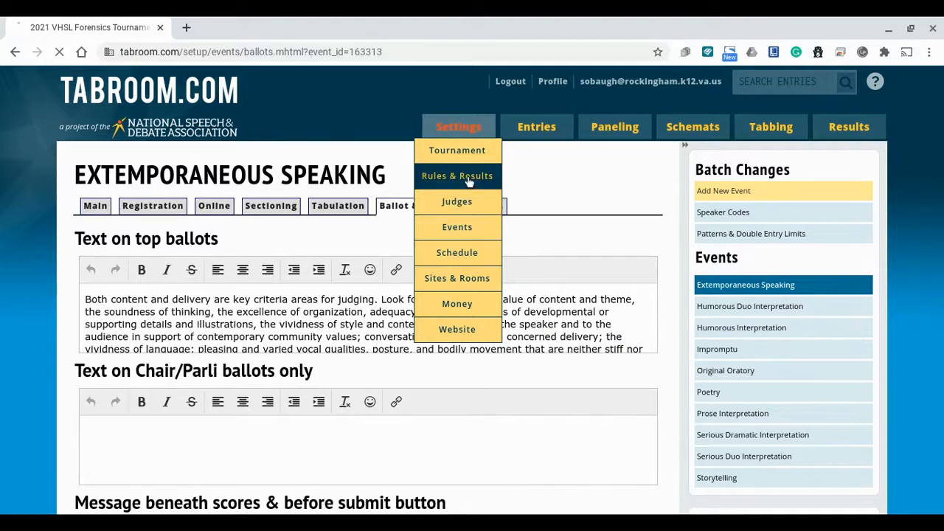
pyautogui.click(714, 217)
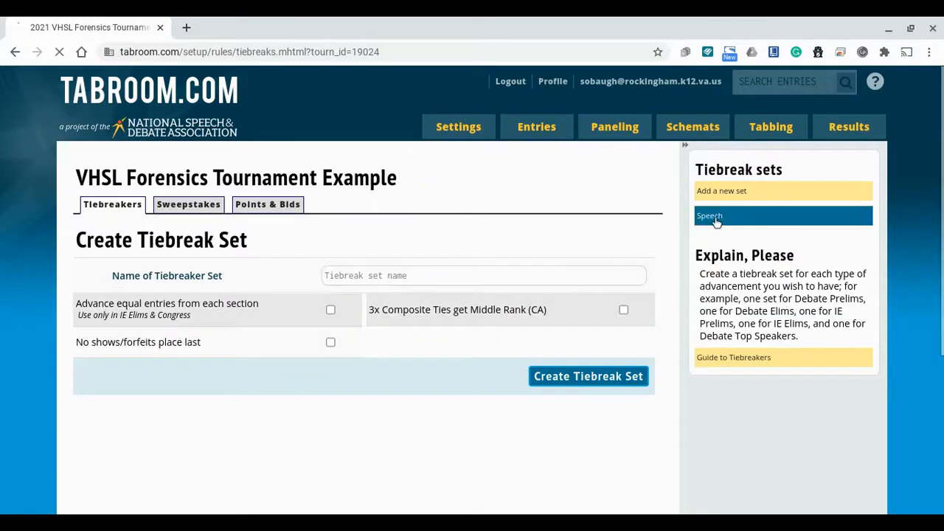
pyautogui.scroll(-3, 80, 393)
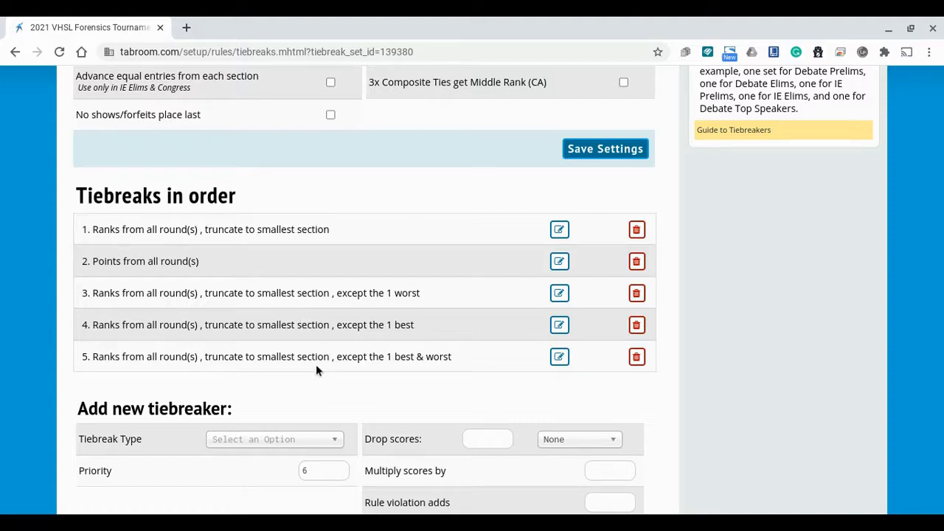
pyautogui.scroll(3, 315, 365)
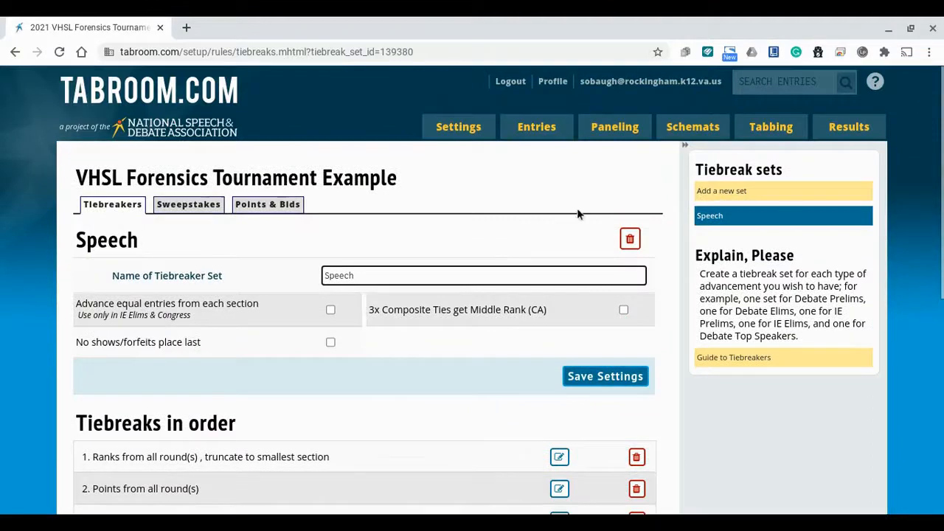
# Open the tournament website settings and look over the blank form for adding a custom page.
pyautogui.moveTo(451, 129)
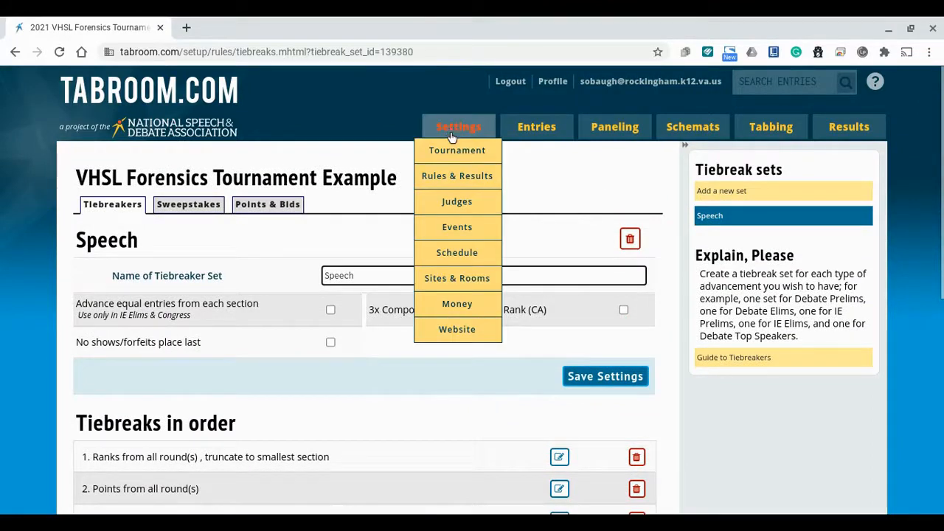
pyautogui.click(458, 330)
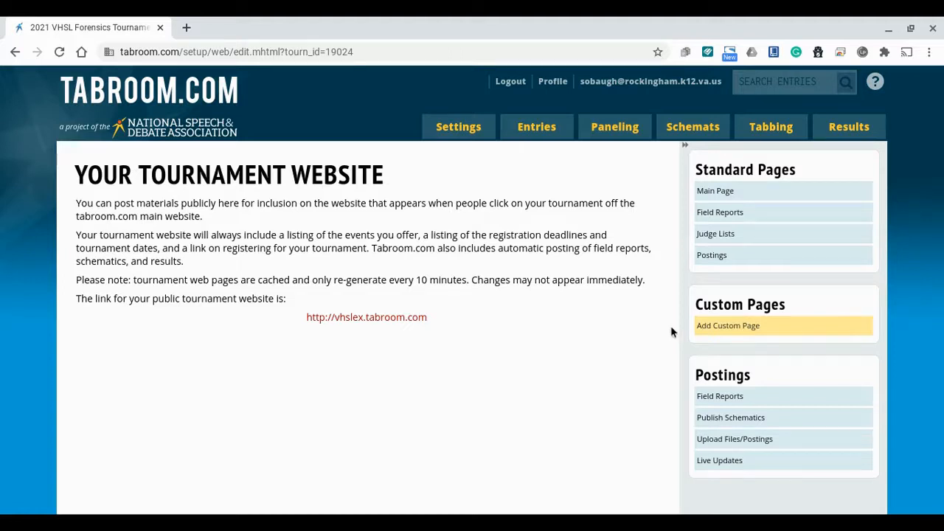
pyautogui.click(724, 329)
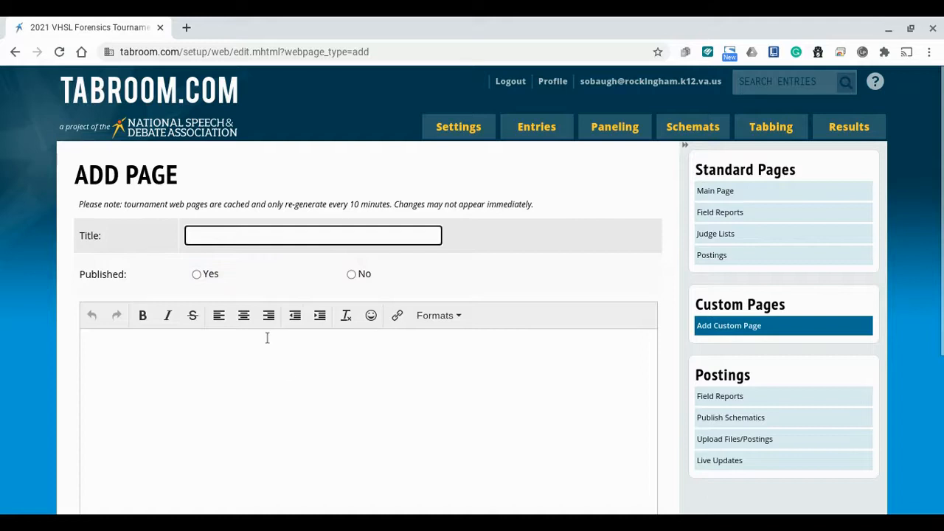
pyautogui.scroll(-5, 654, 336)
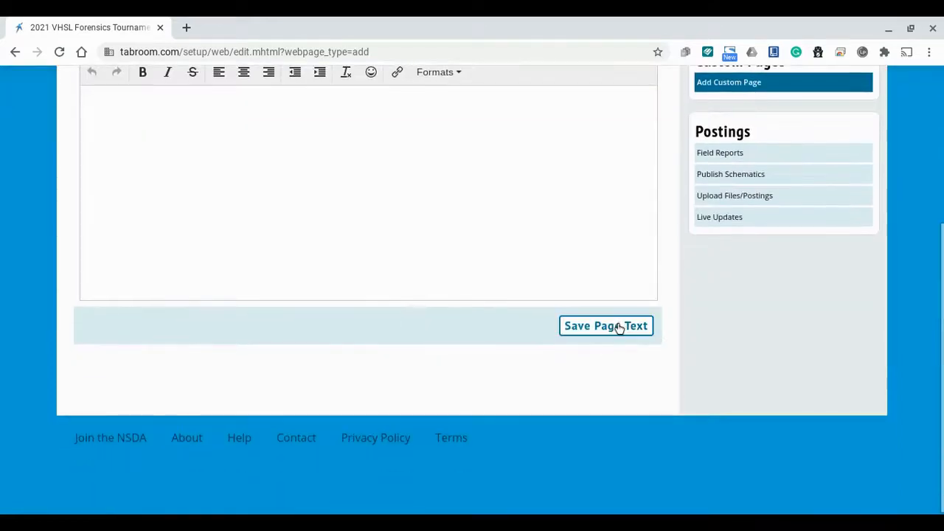
pyautogui.scroll(5, 622, 327)
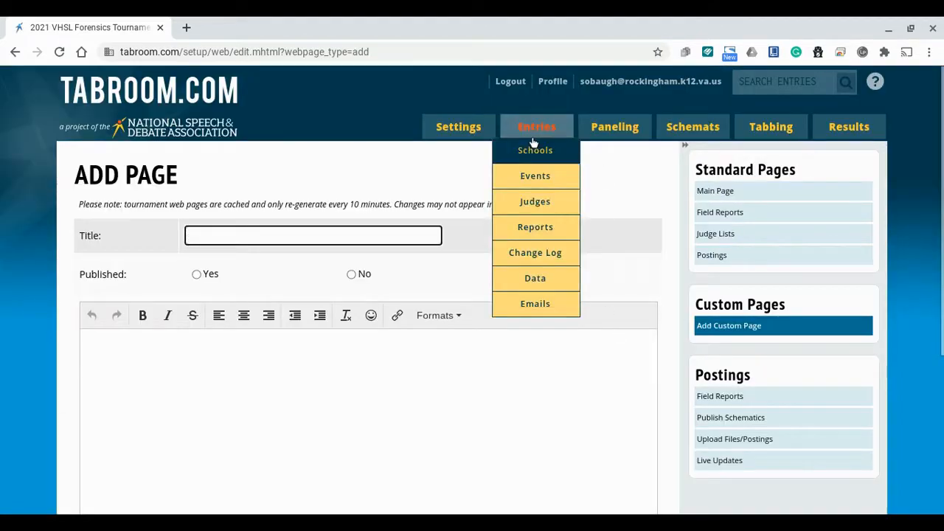
pyautogui.moveTo(447, 131)
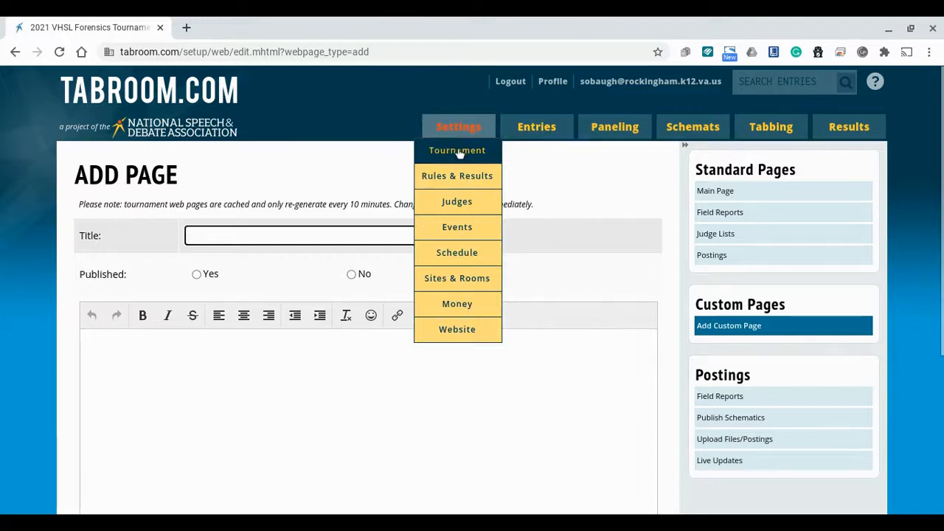
# View the school entries page, and review the name, location, files and circuits in the tournament settings.
pyautogui.moveTo(531, 123)
pyautogui.click(529, 152)
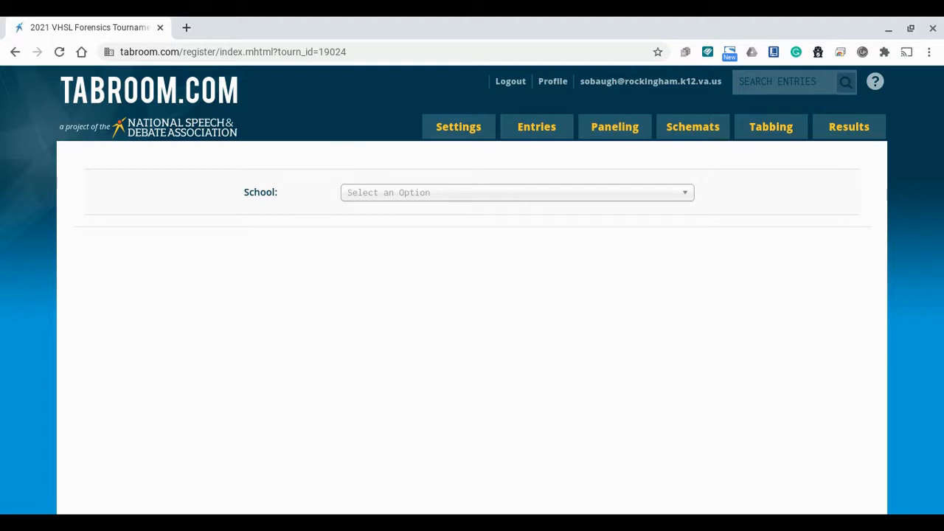
pyautogui.moveTo(468, 140)
pyautogui.click(458, 156)
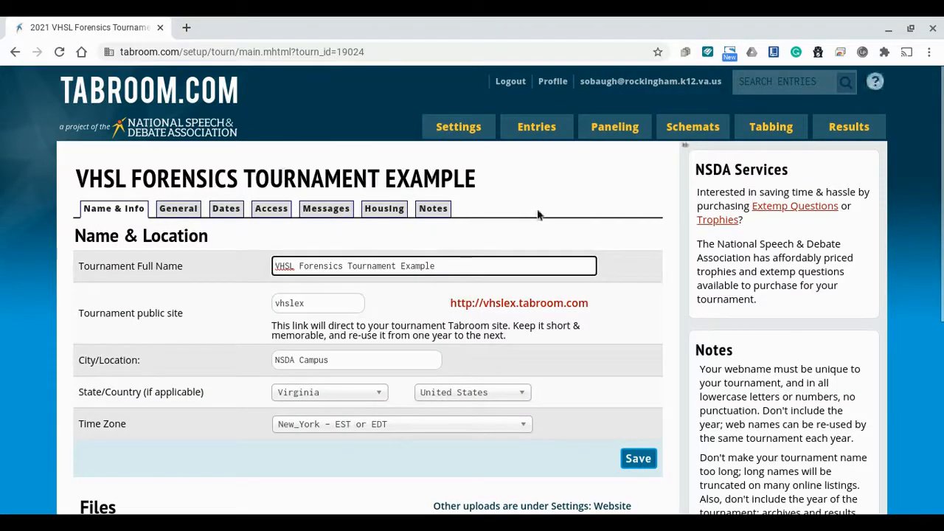
pyautogui.scroll(-5, 537, 214)
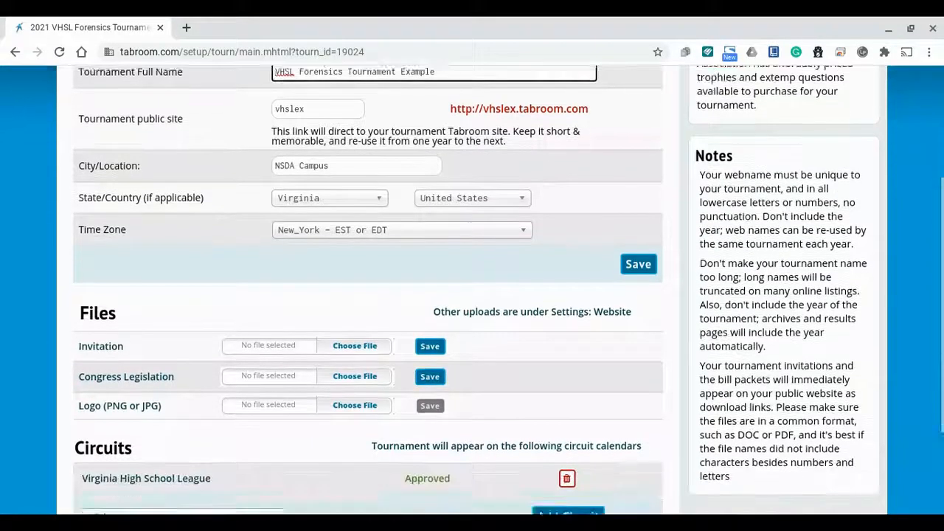
pyautogui.scroll(-4, 537, 209)
pyautogui.scroll(9, 369, 296)
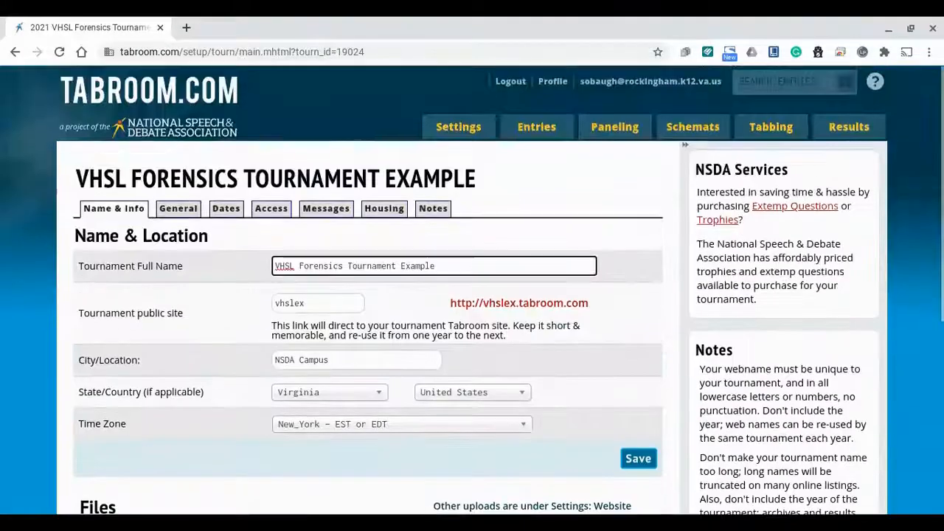